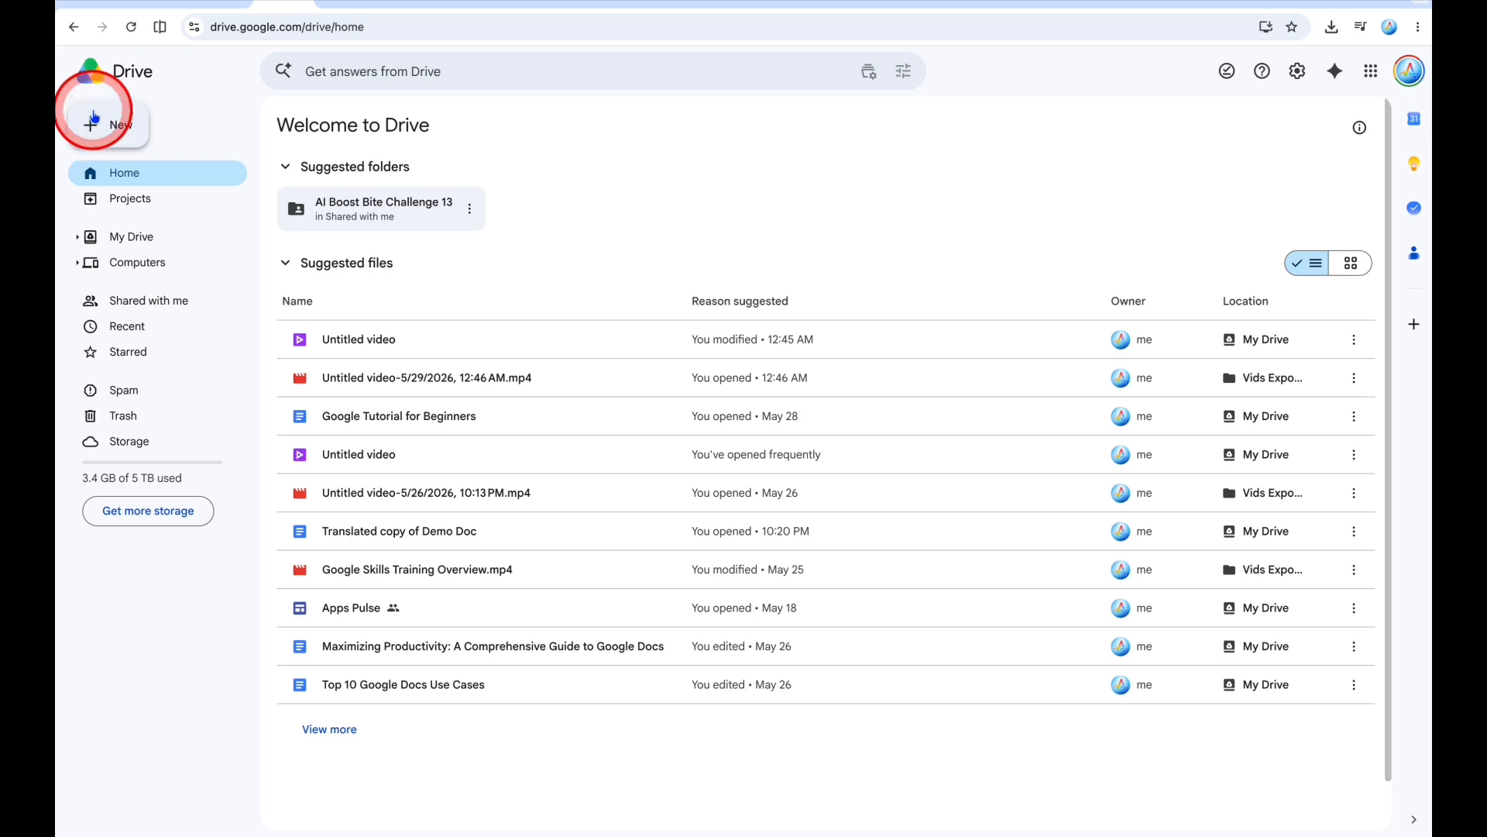
Create a new blank Google Docs document from Drive.
click(92, 129)
mouse_move(248, 268)
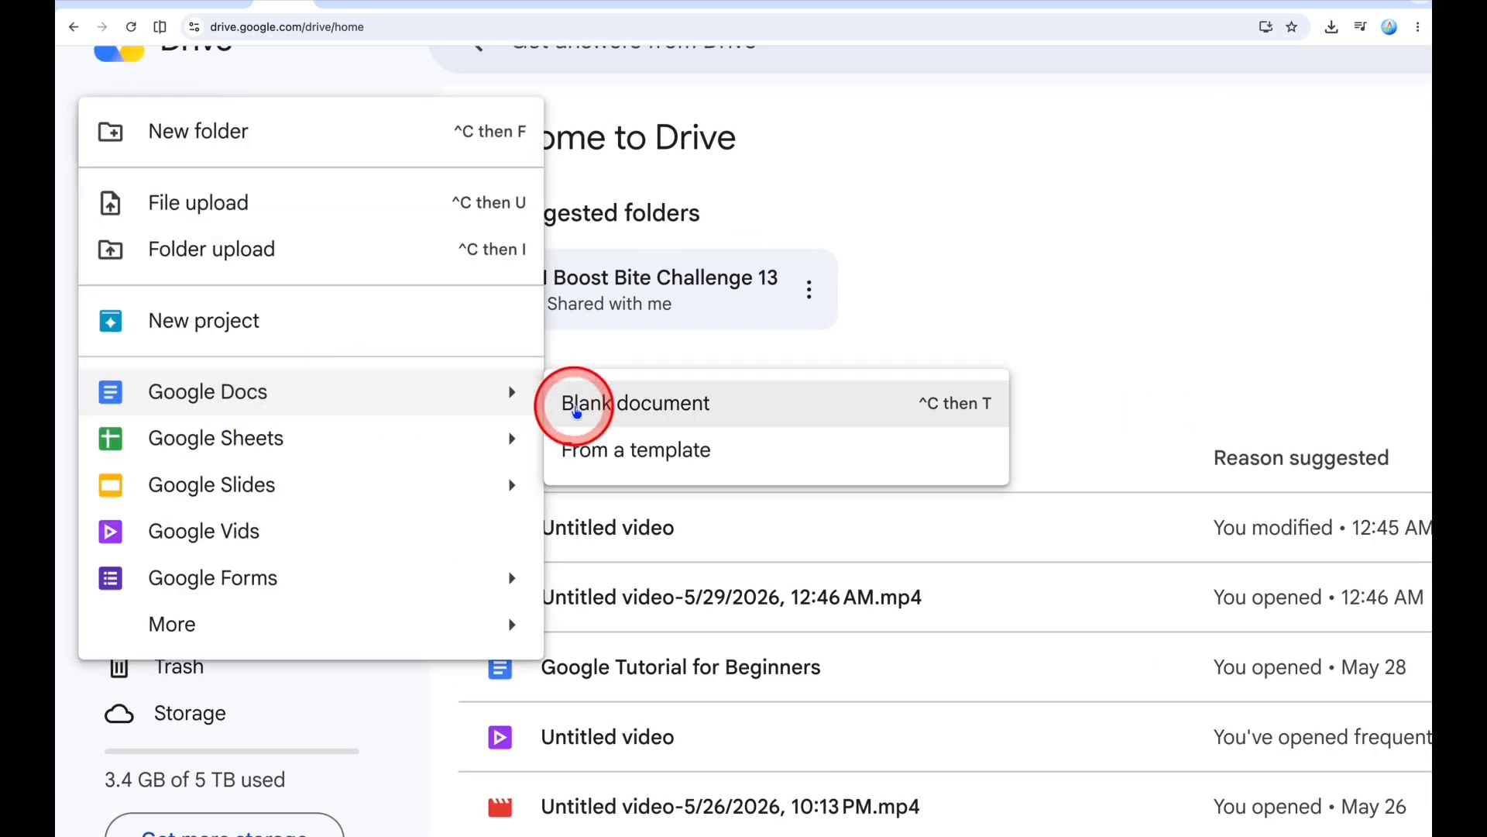
click(632, 402)
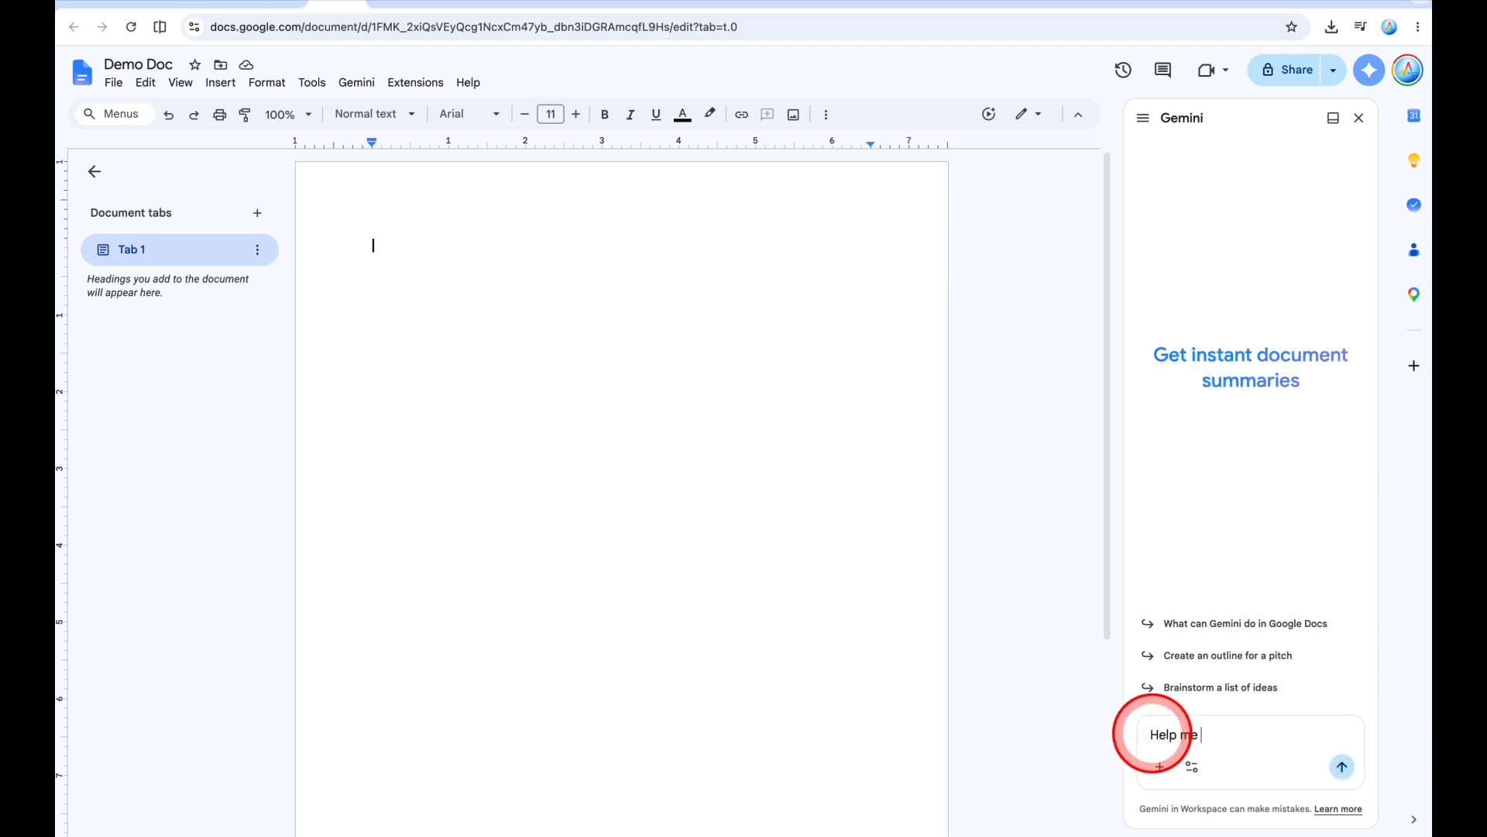
Ask Gemini to help write an article for "Google Docs is no longer just a simple typing tool" in the blank document.
text(rit)
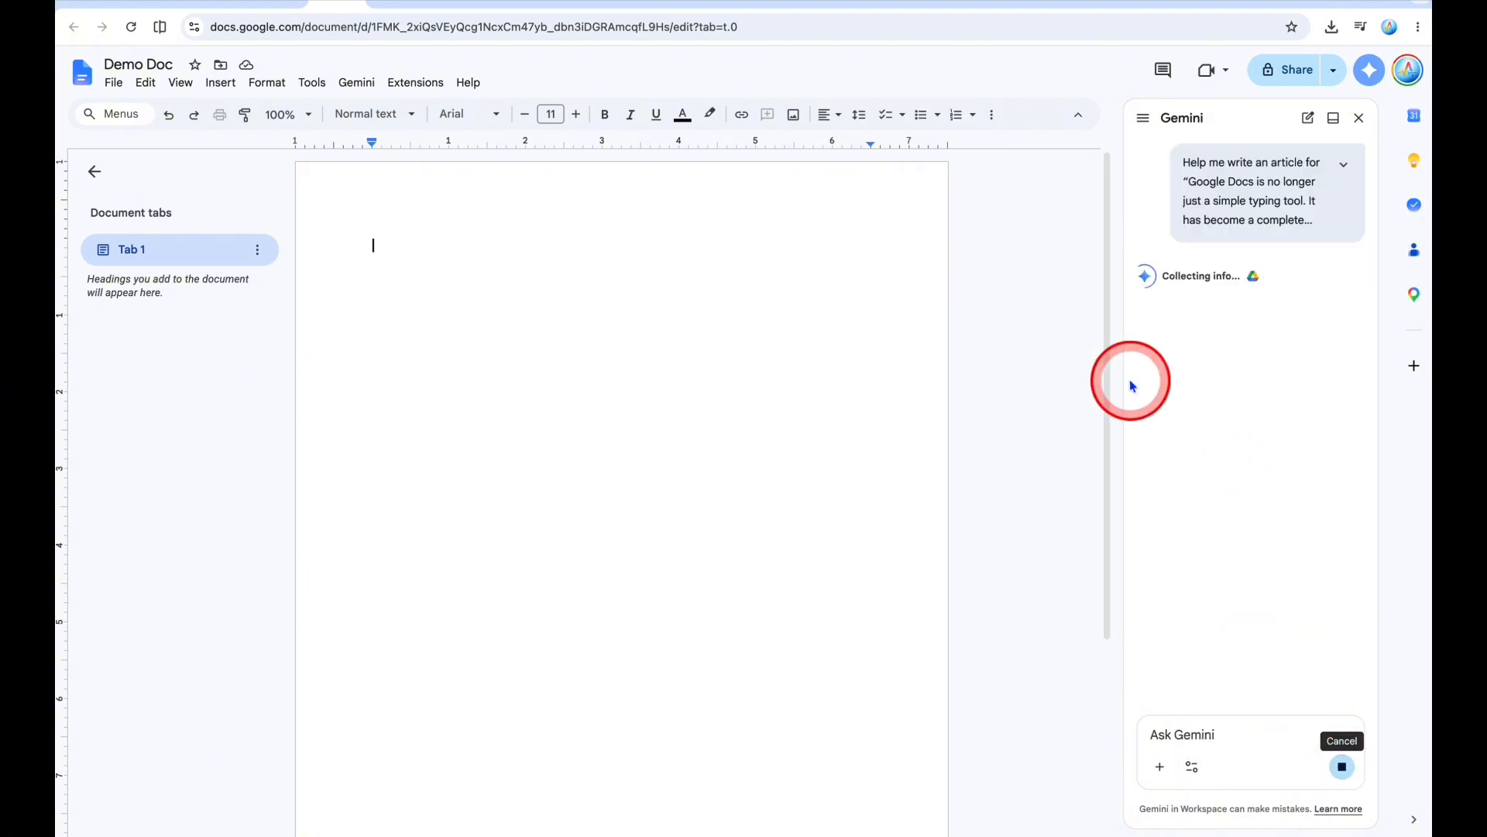
click(904, 345)
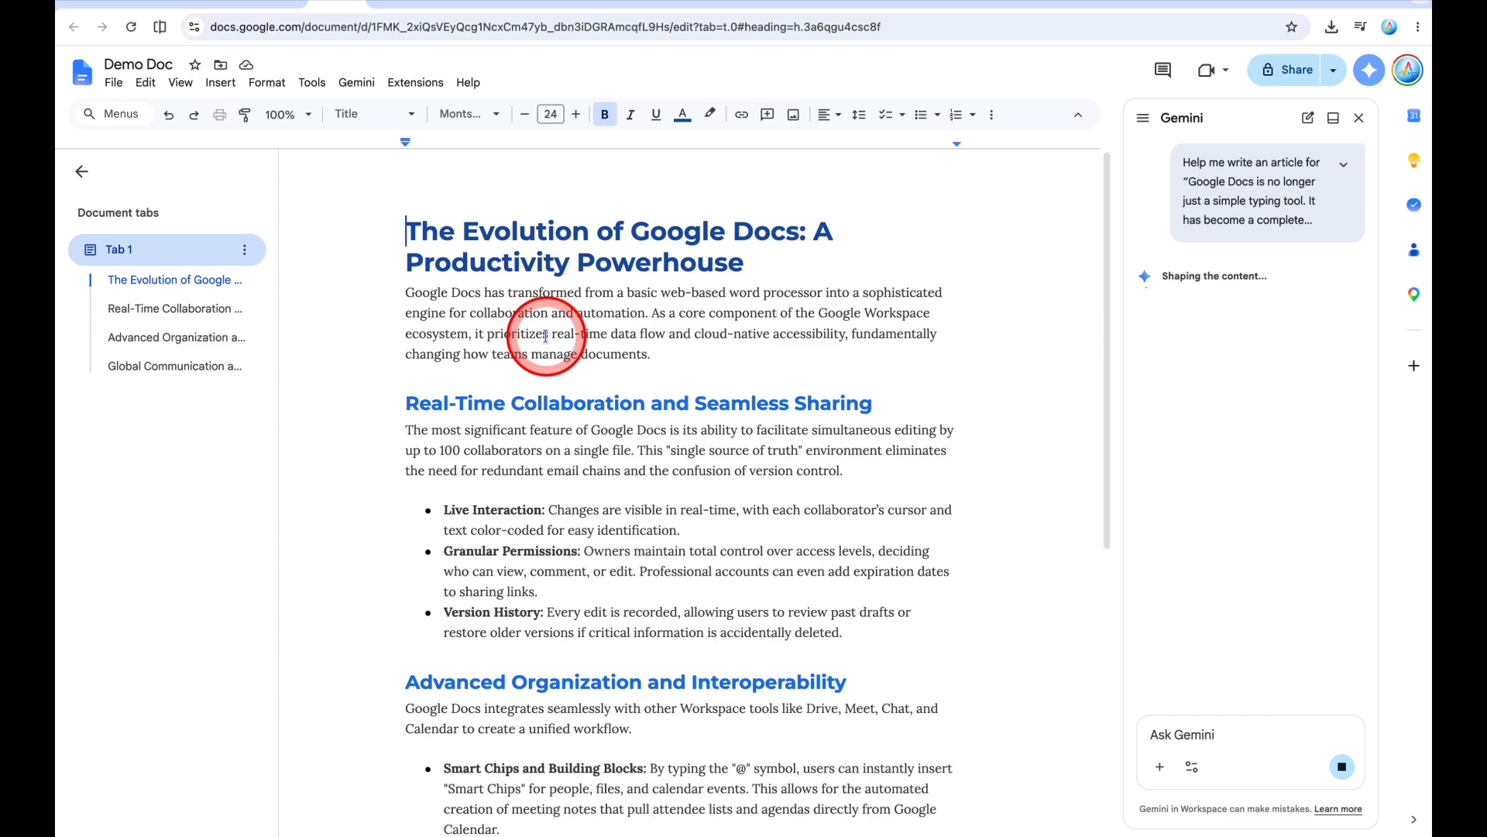
scroll(691, 356, down, 2)
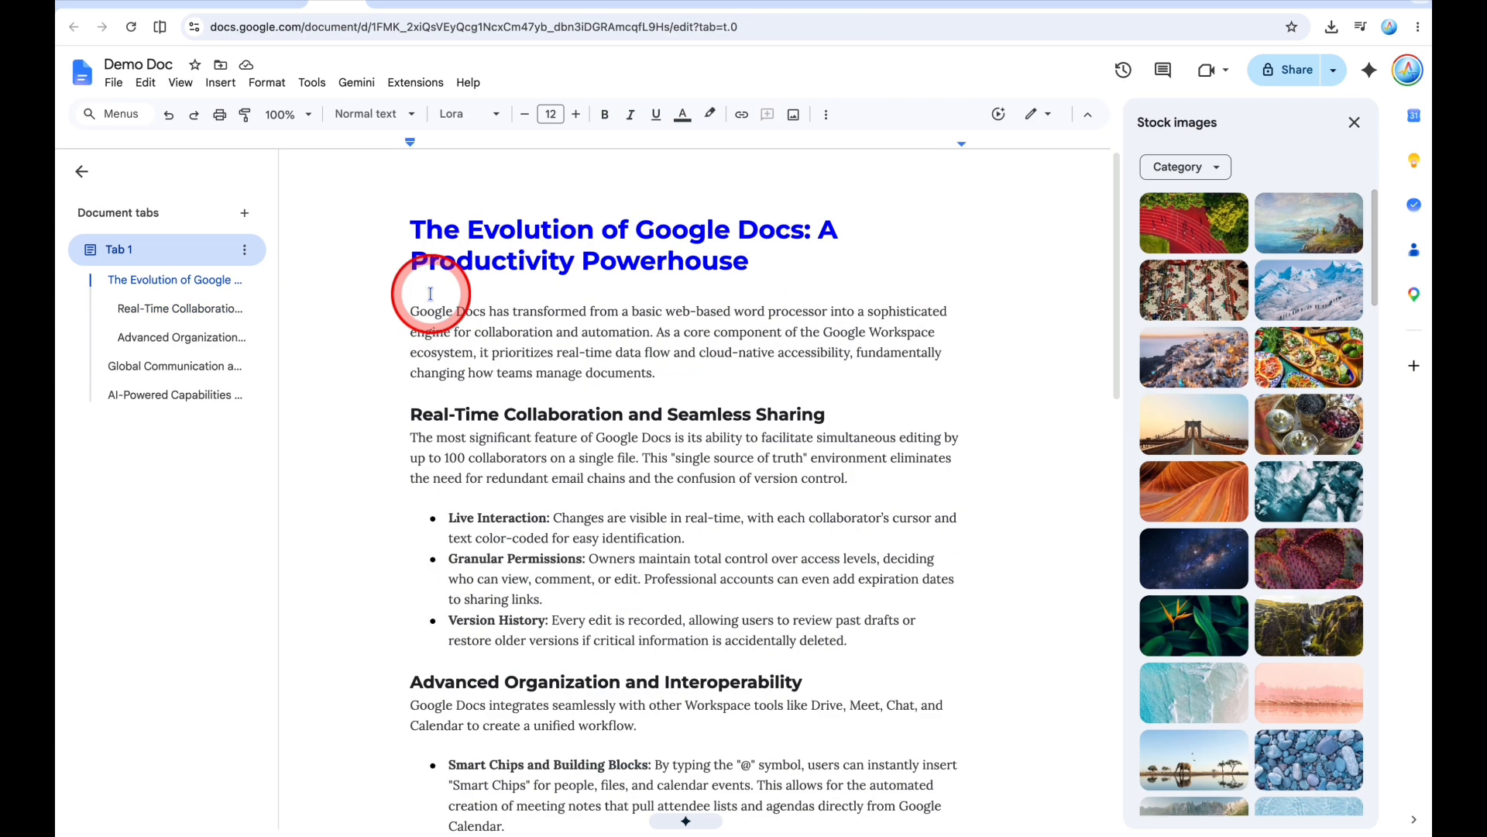
Generate a cover image from the prompt "A google docs logo in the classroom with some tables".
click(221, 83)
click(281, 144)
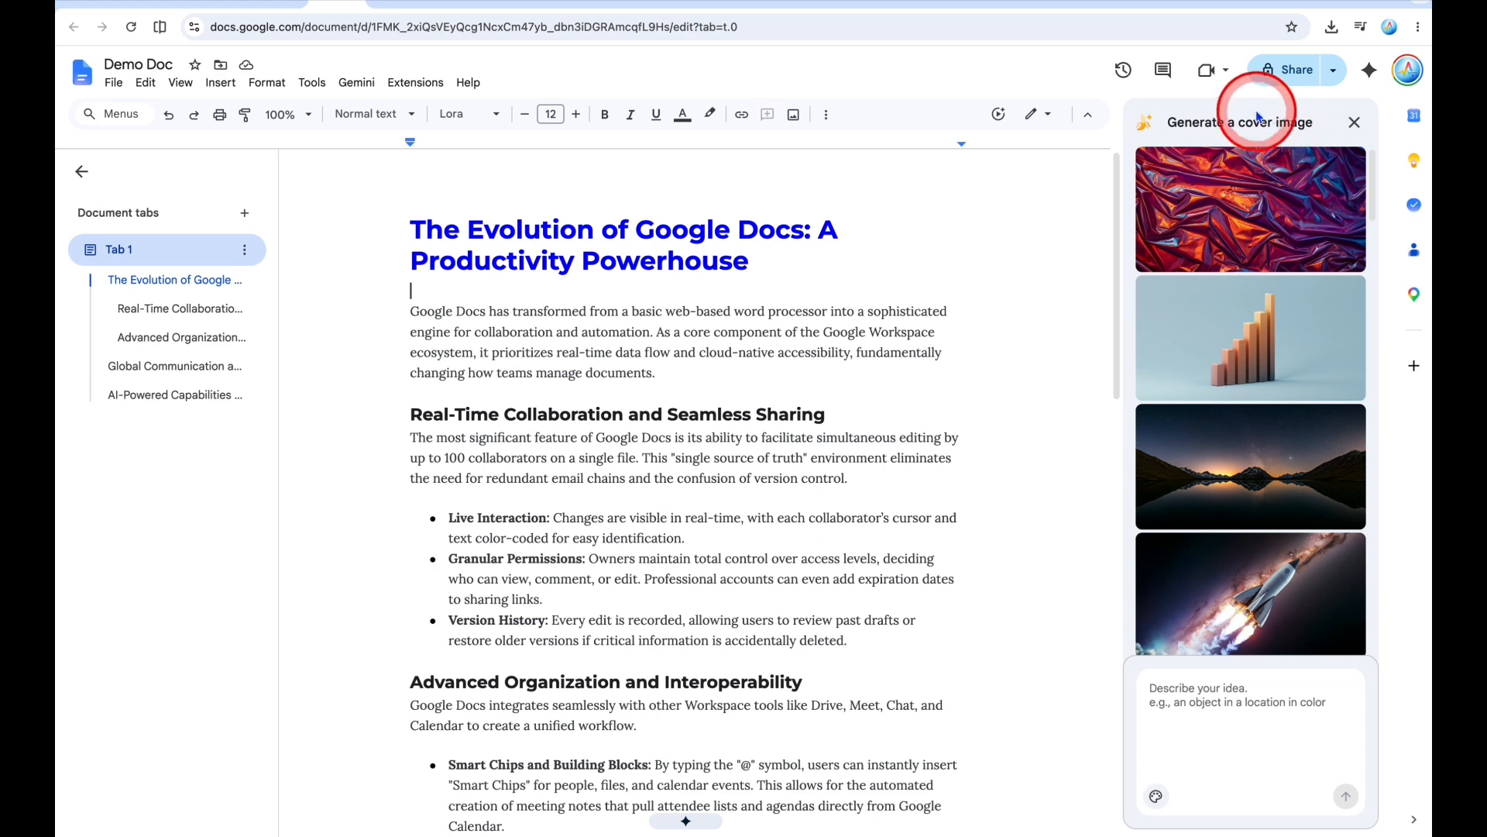
mouse_move(1231, 188)
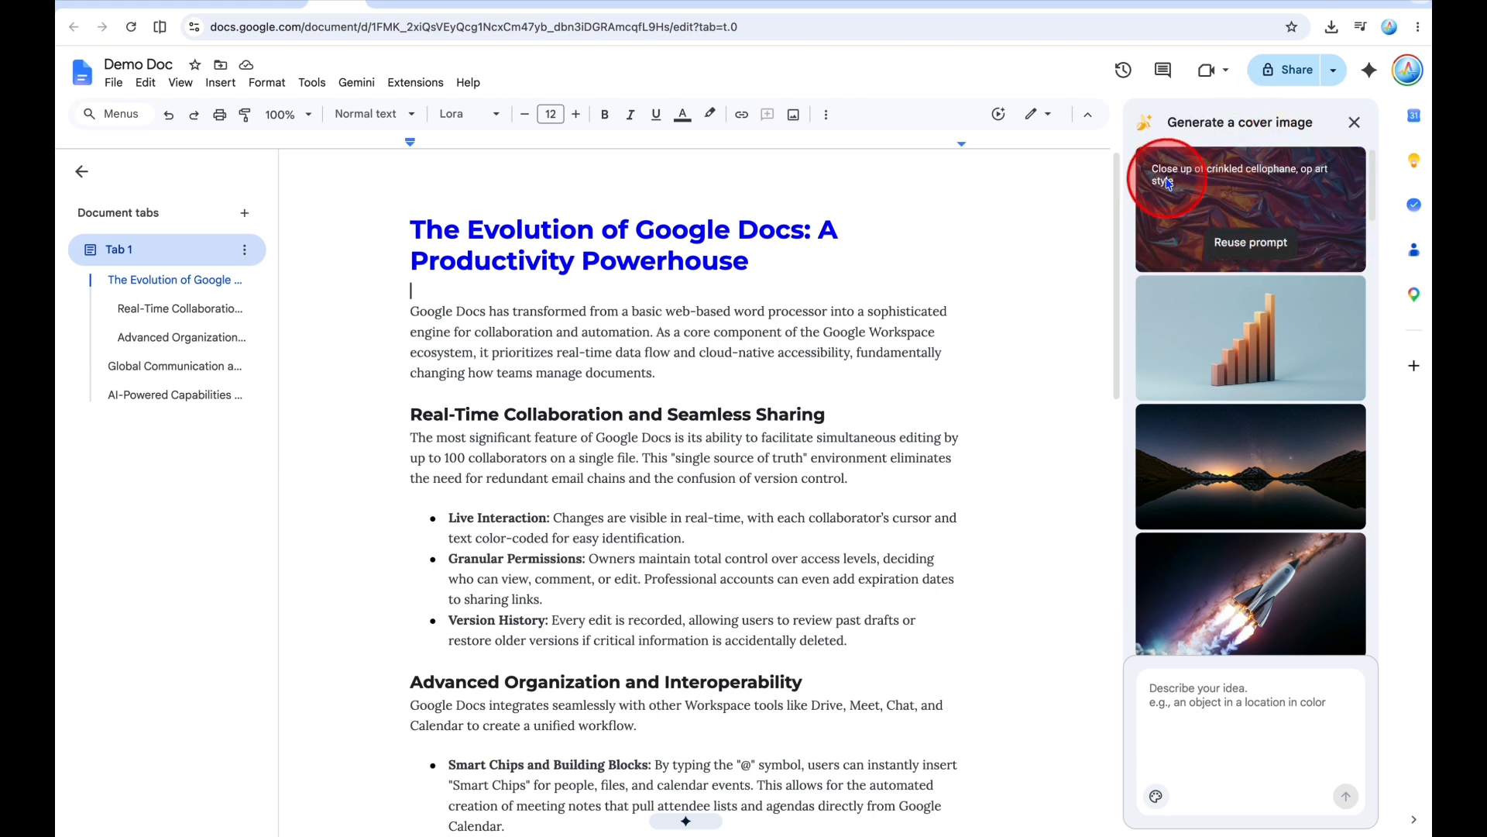
mouse_move(1150, 297)
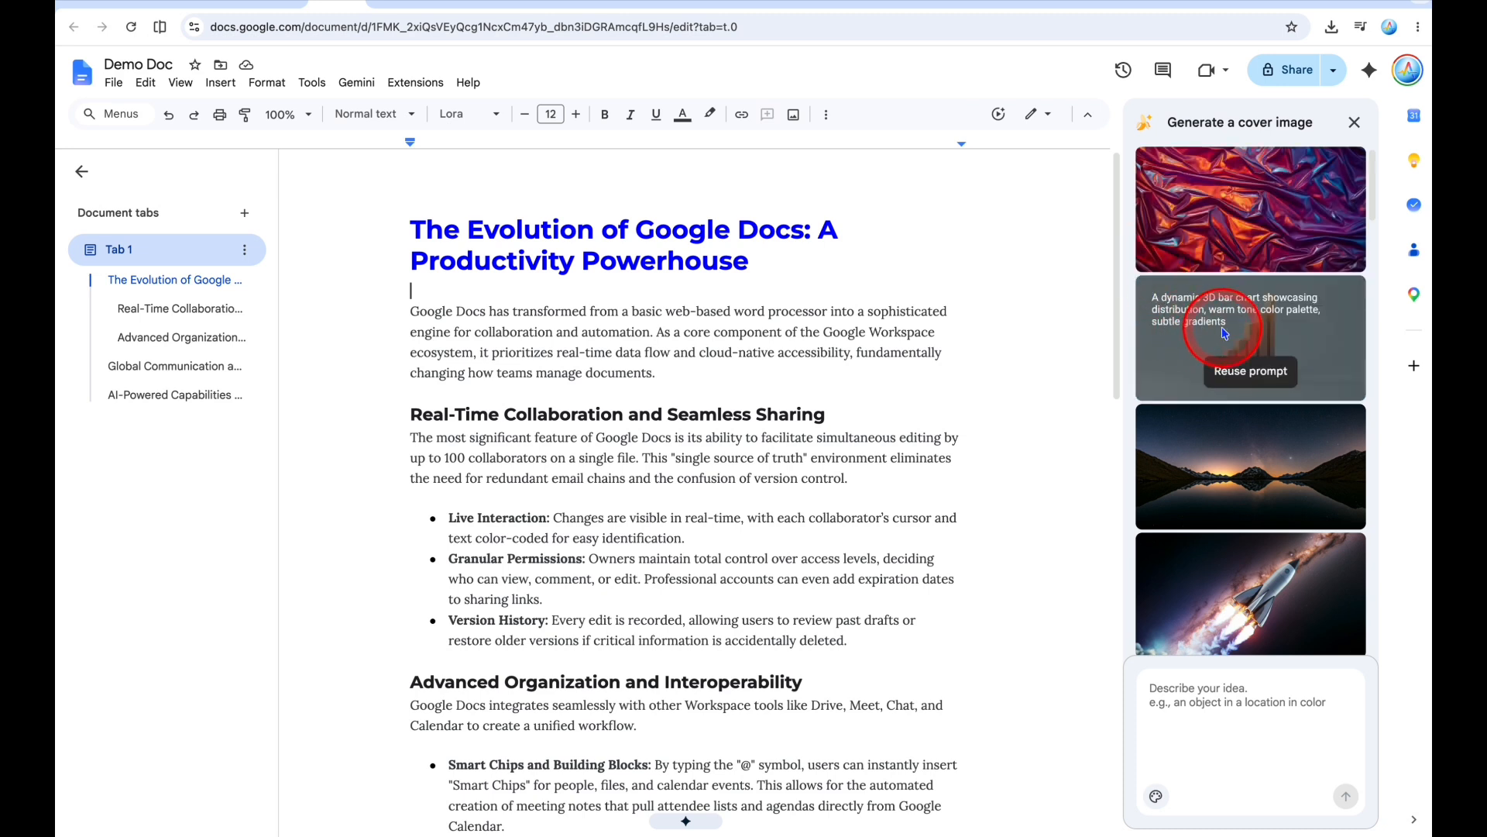
scroll(1240, 433, down, 3)
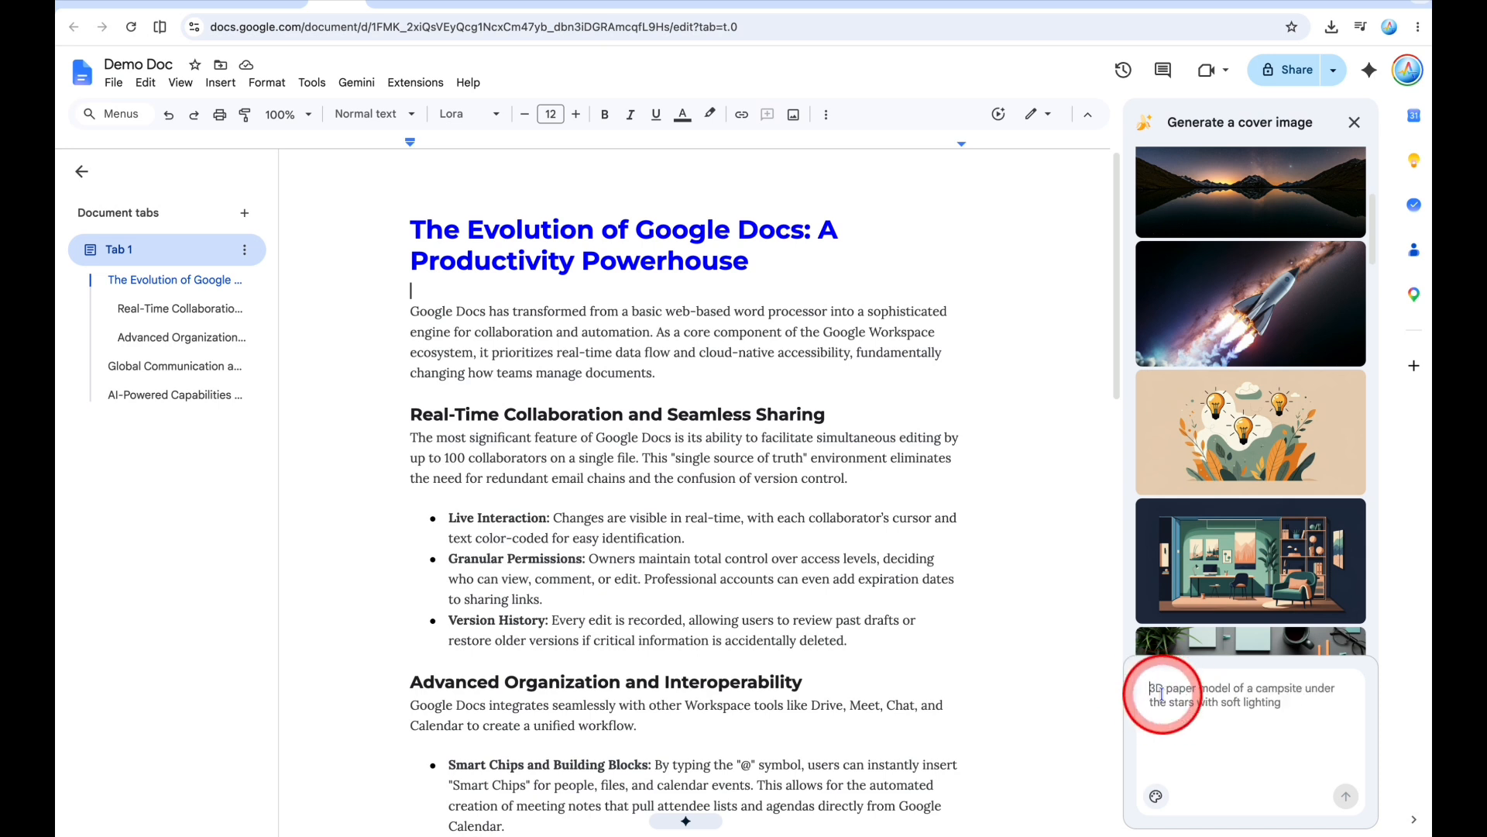
click(1163, 694)
text(A google docs logo with)
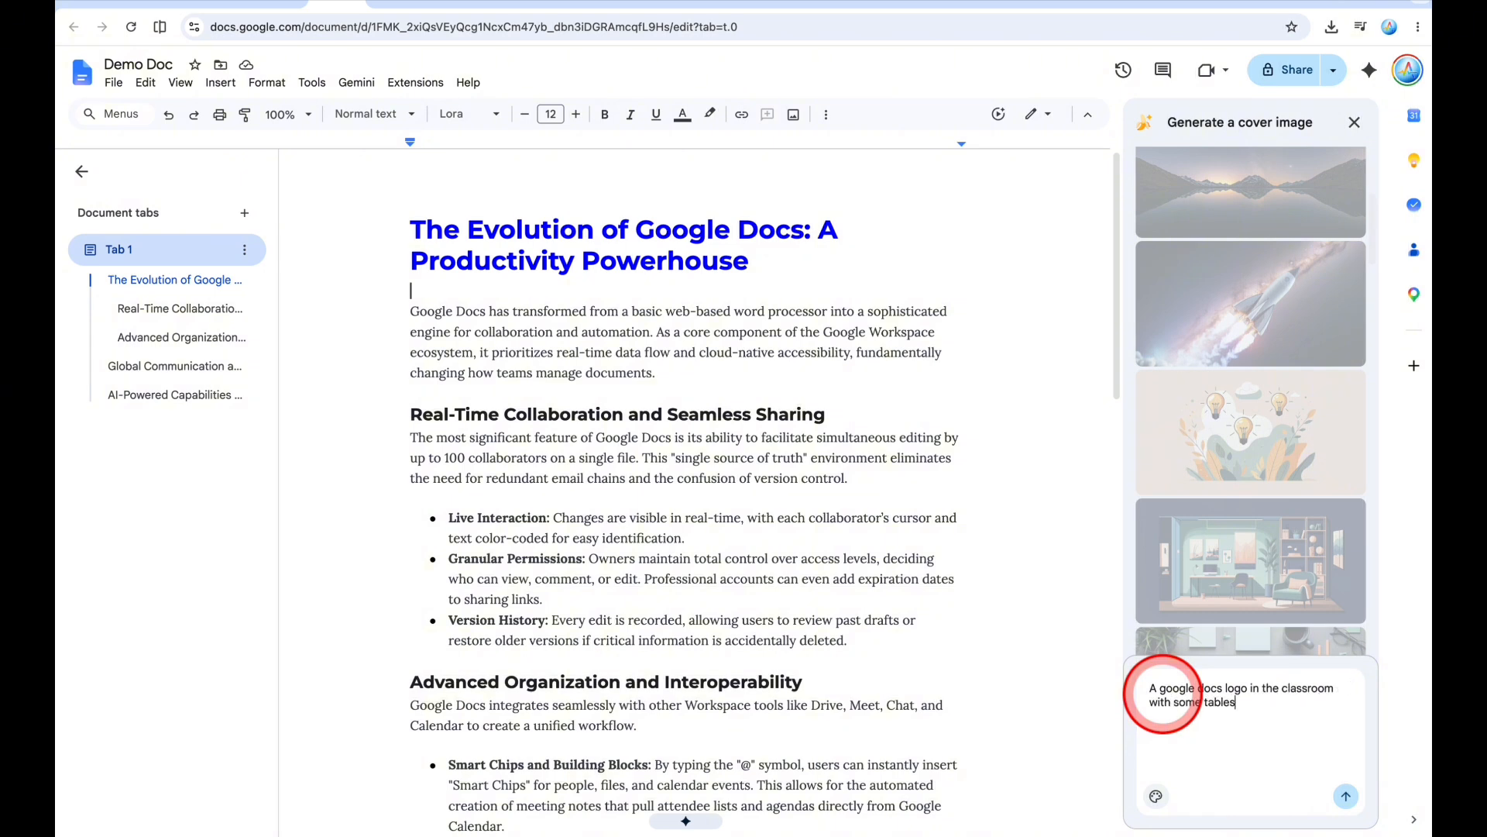
click(1345, 795)
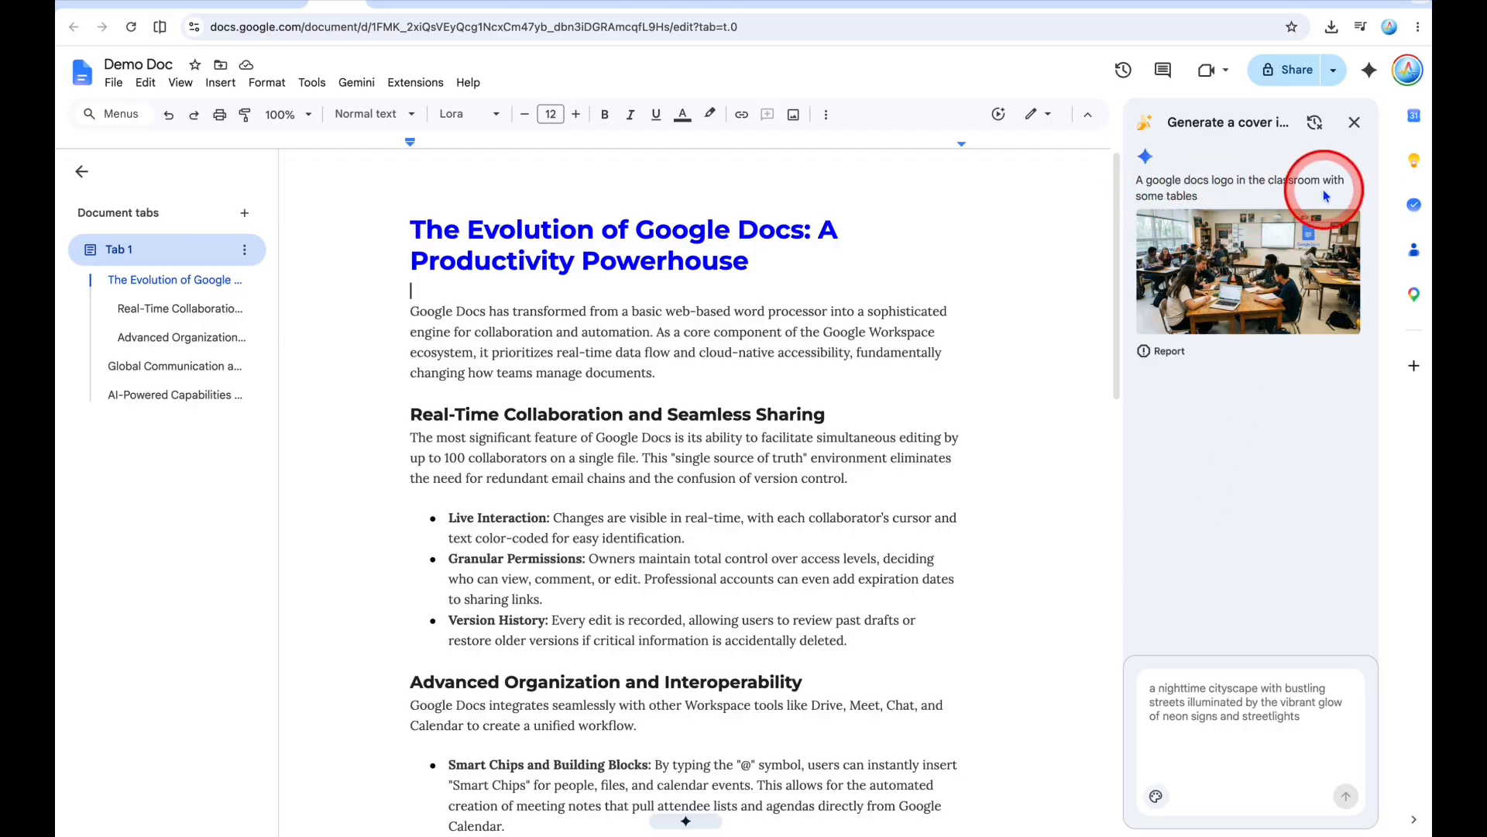
Preview the generated classroom image and insert it as the document's cover image.
mouse_move(1160, 324)
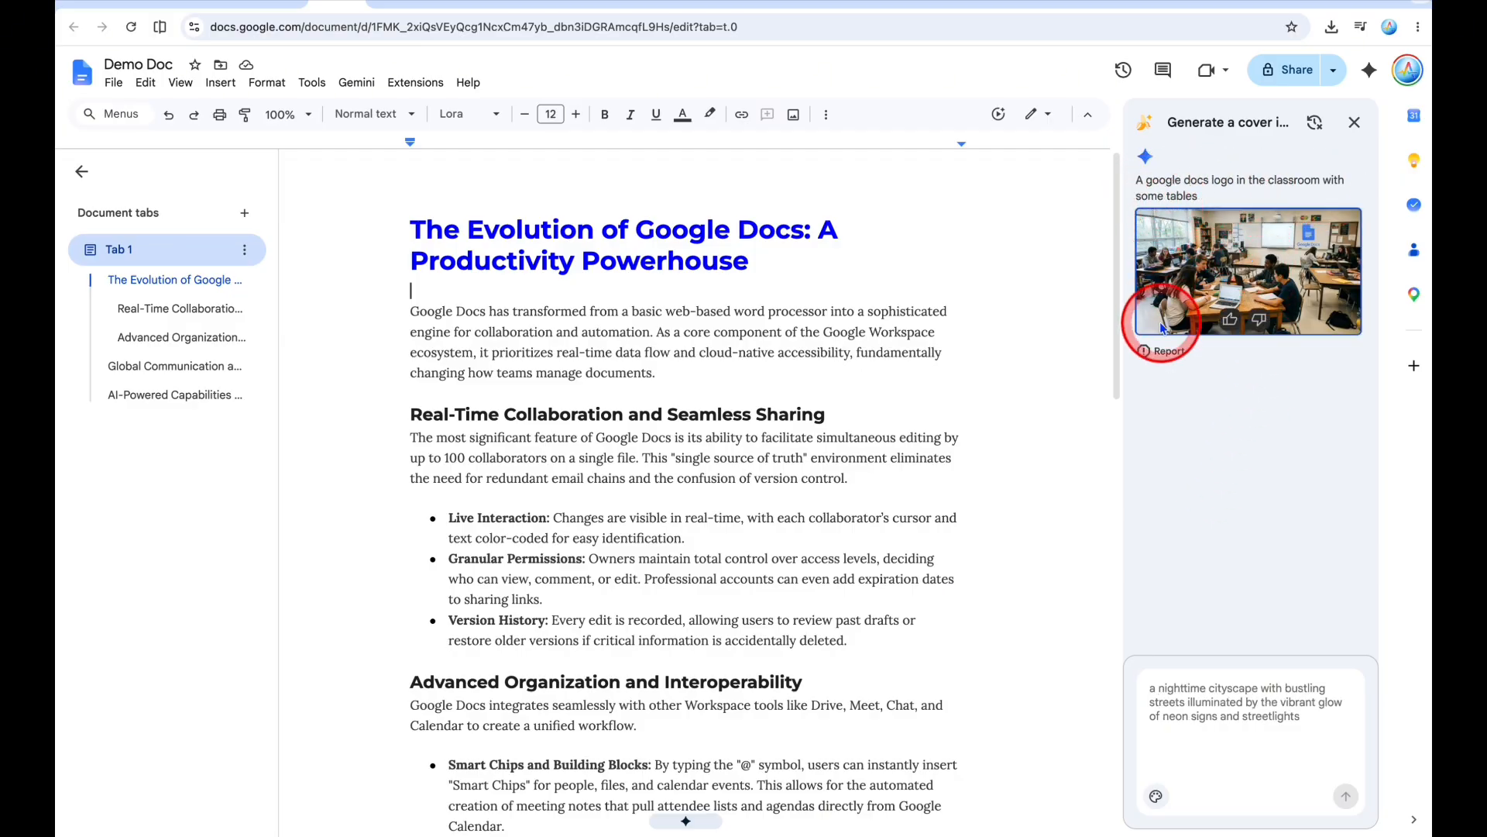
click(1247, 277)
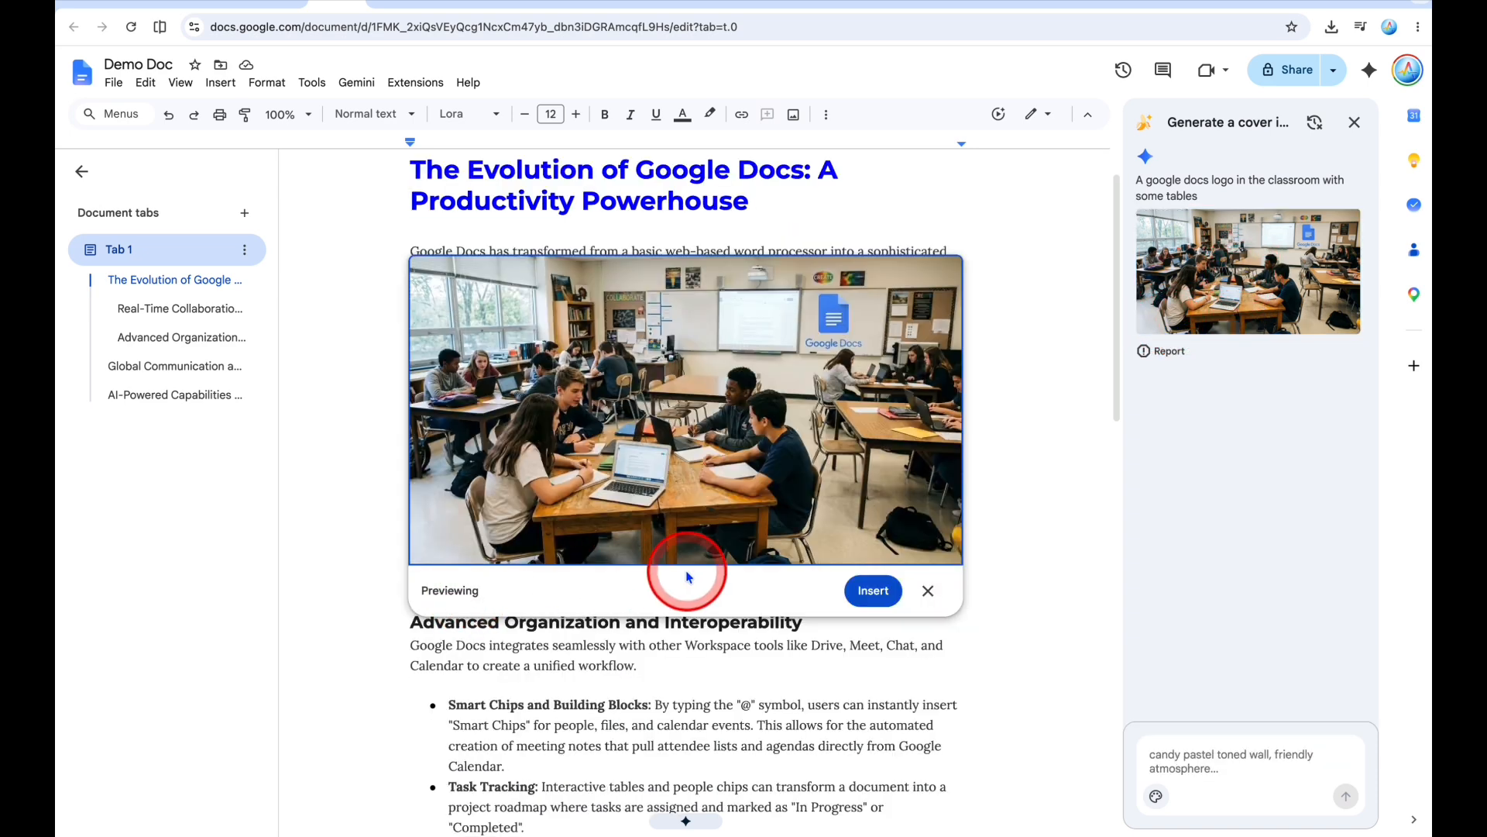
click(872, 591)
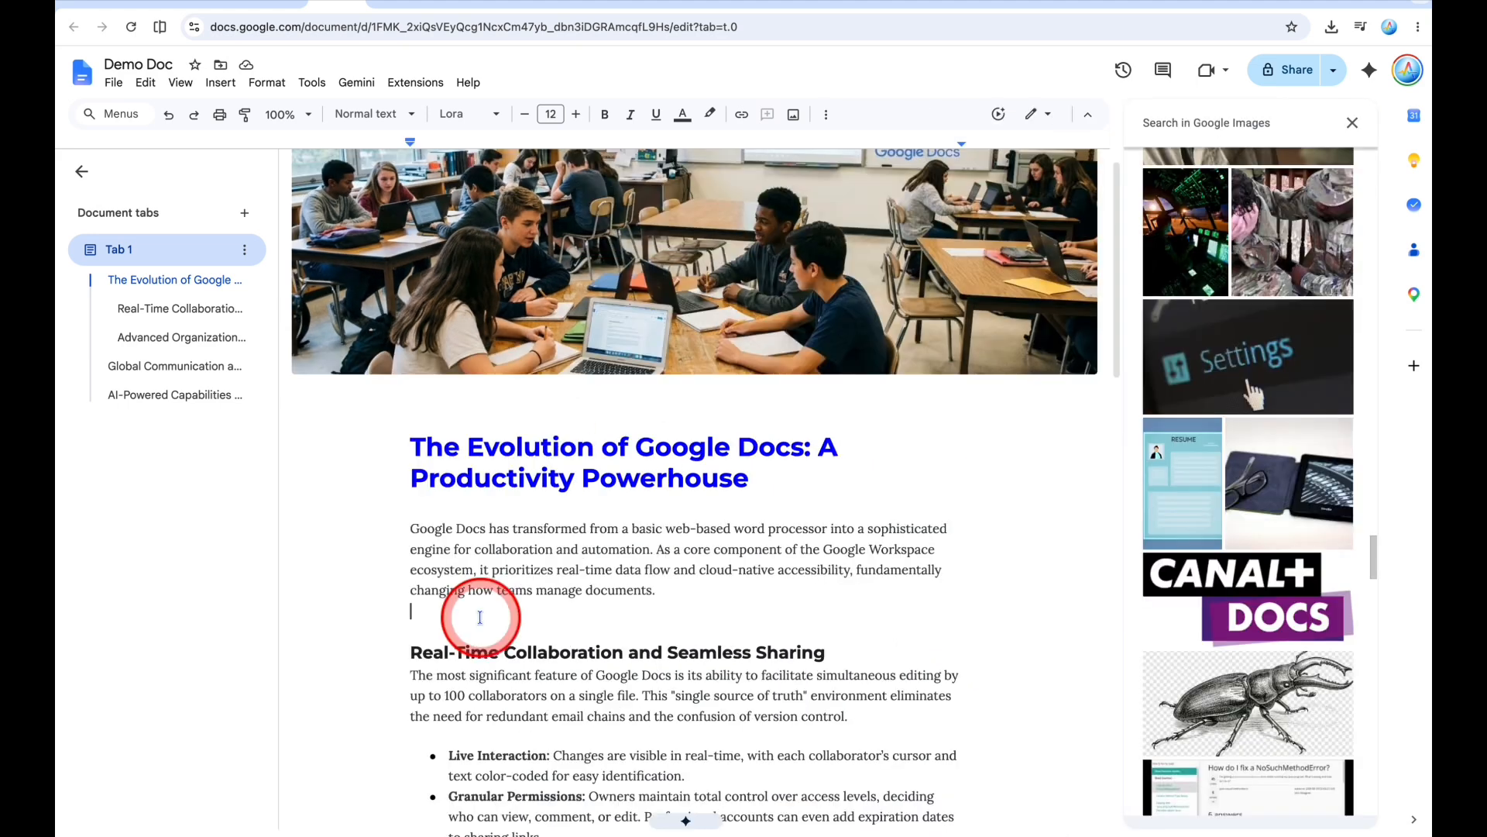
Search the web for "google docs logo" and insert the first blue document logo on the blank line below the introductory paragraph.
click(459, 607)
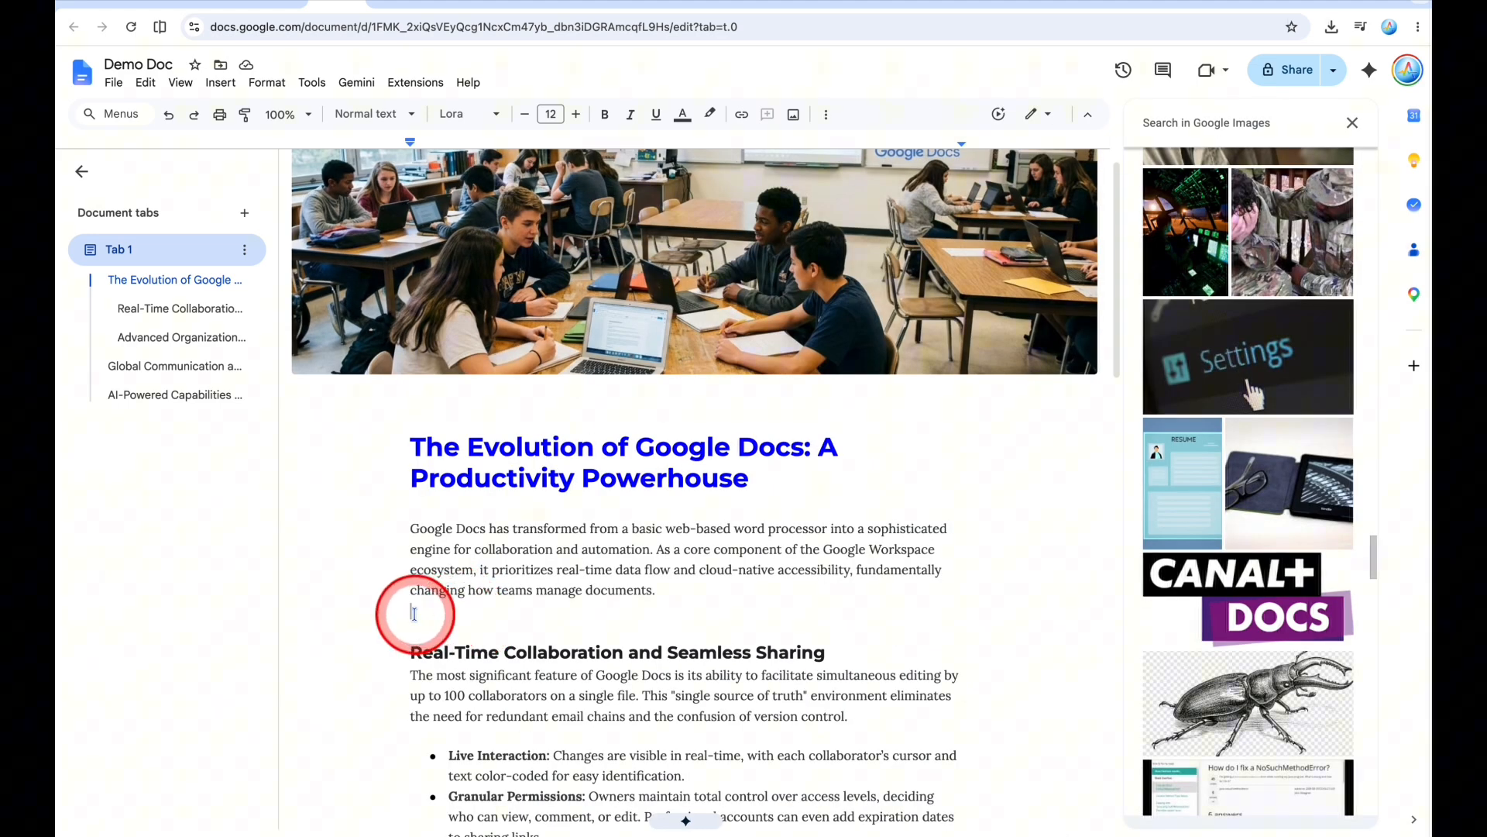
click(220, 82)
mouse_move(250, 109)
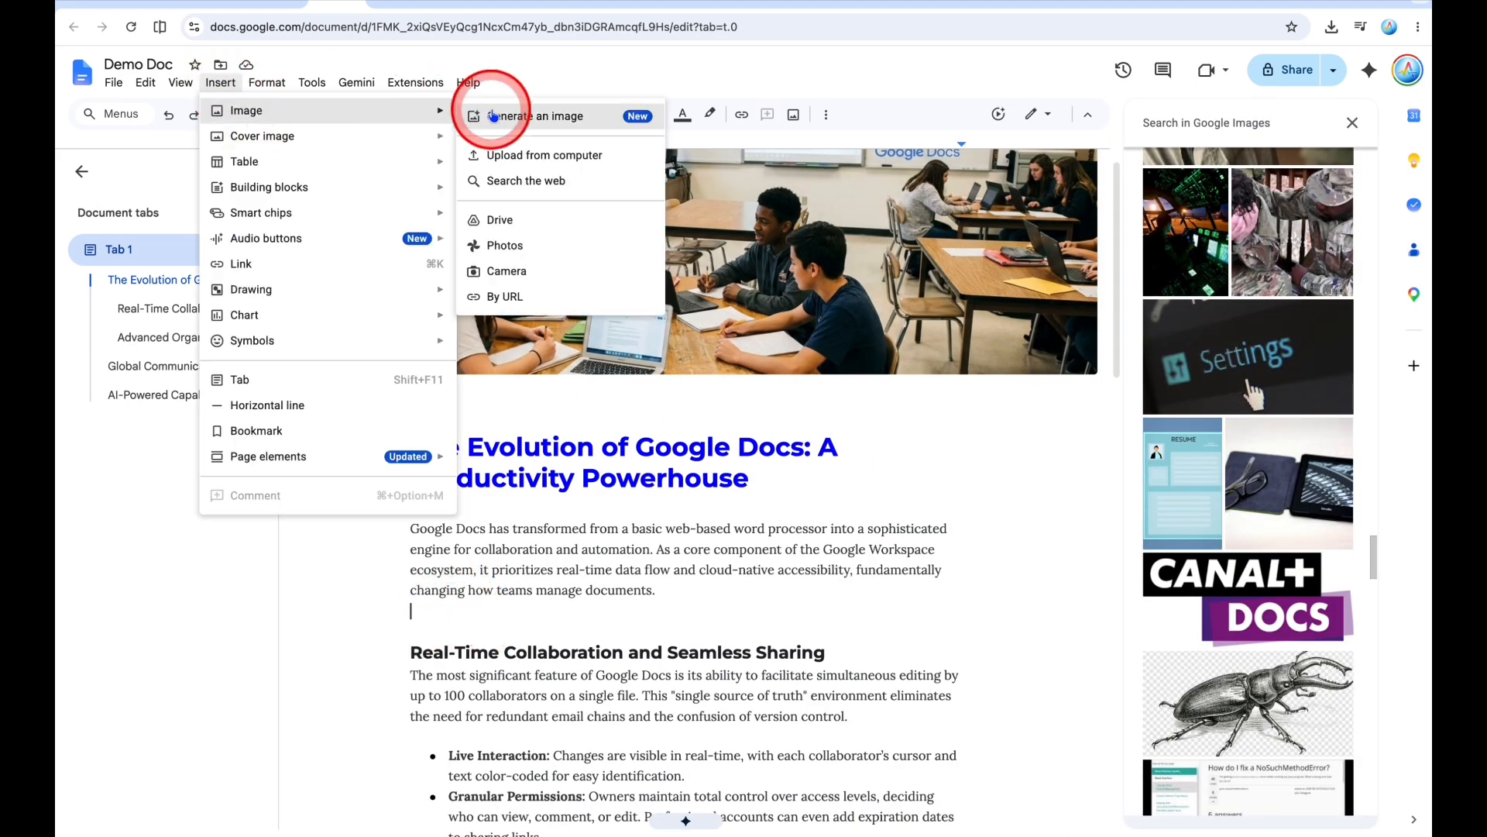
click(519, 180)
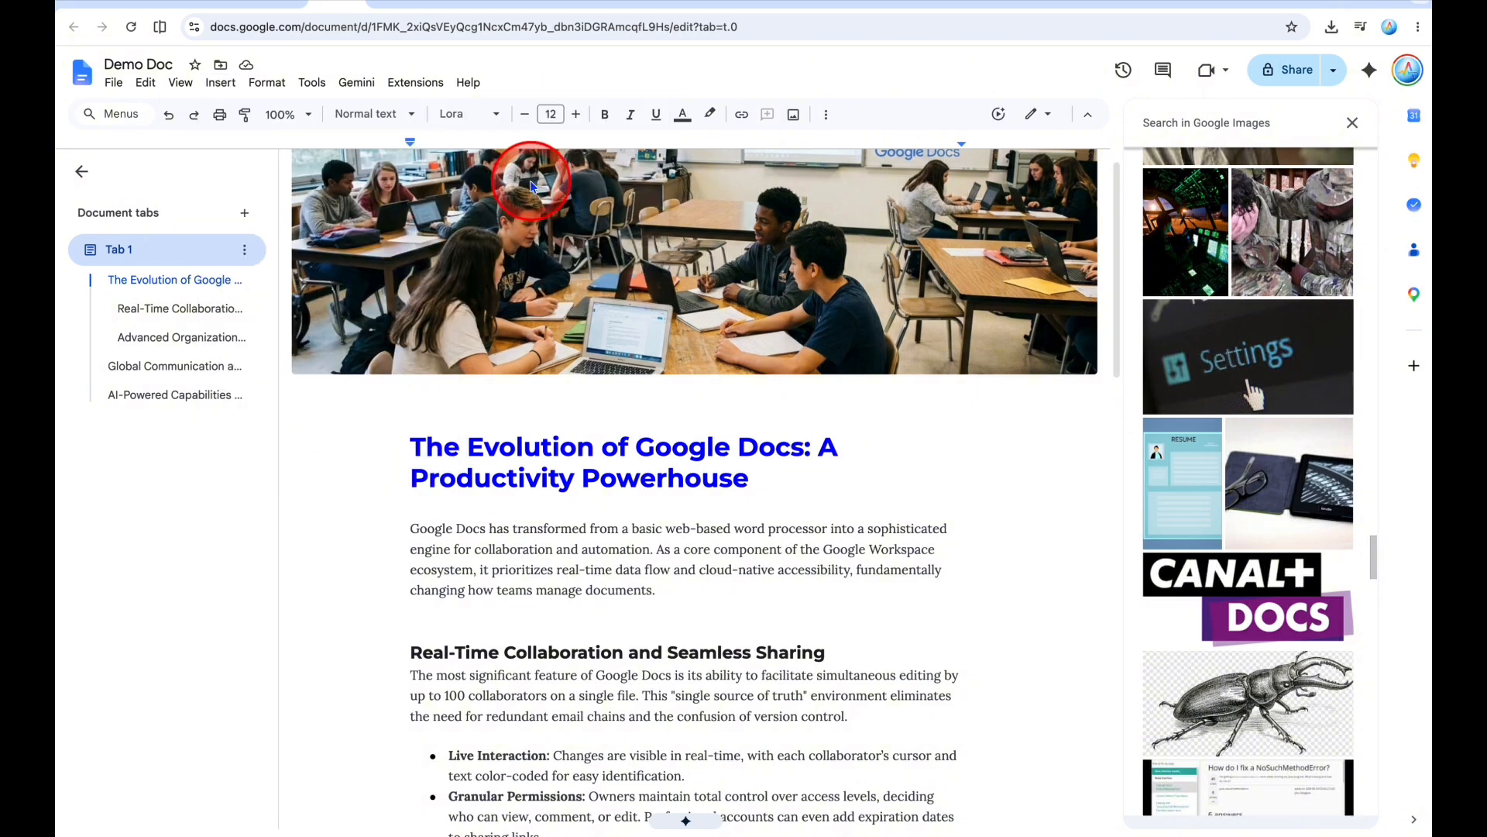
text(google docs logo)
key(Return)
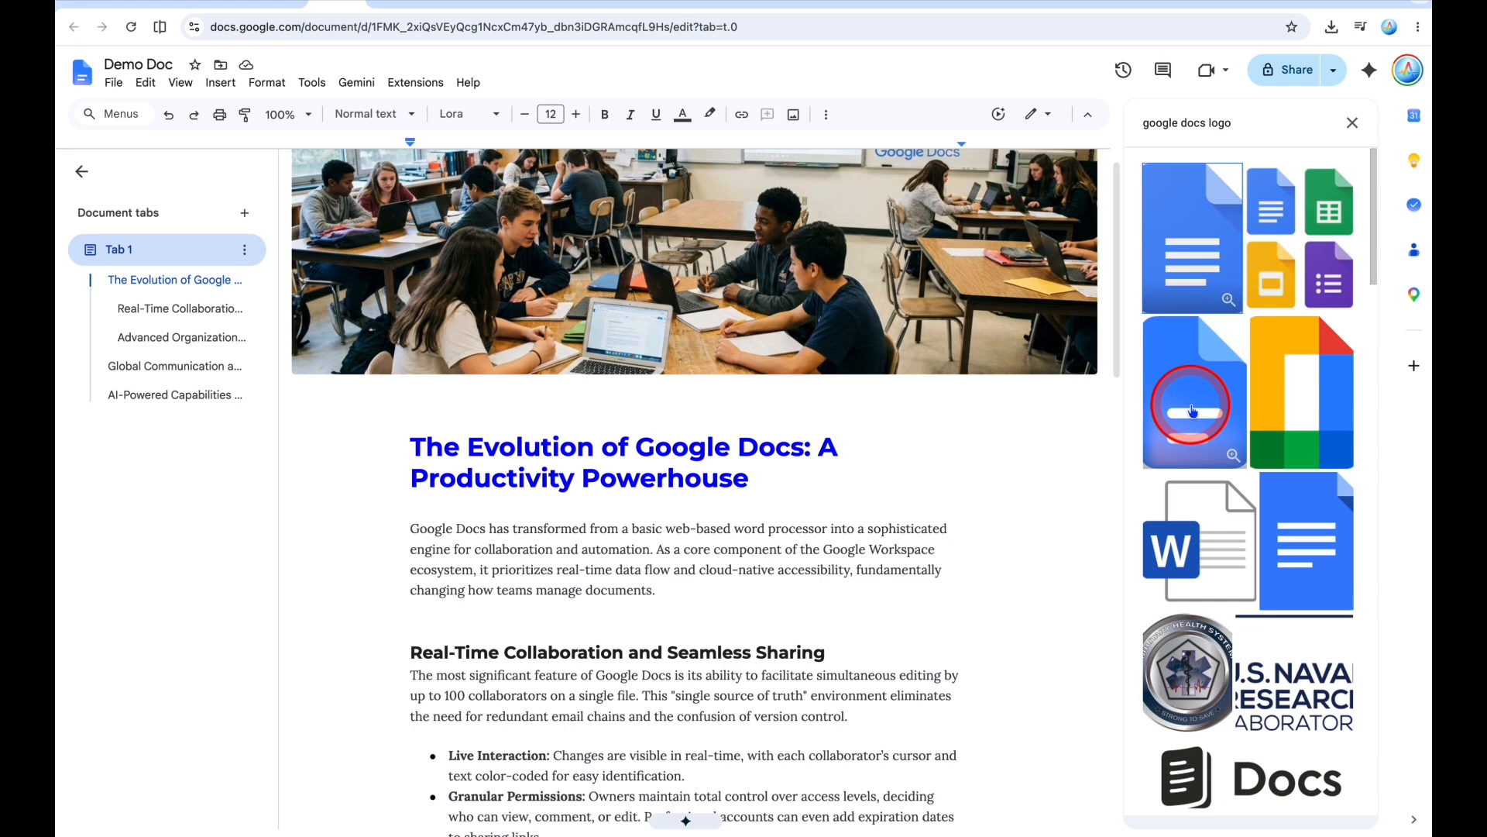
click(1199, 241)
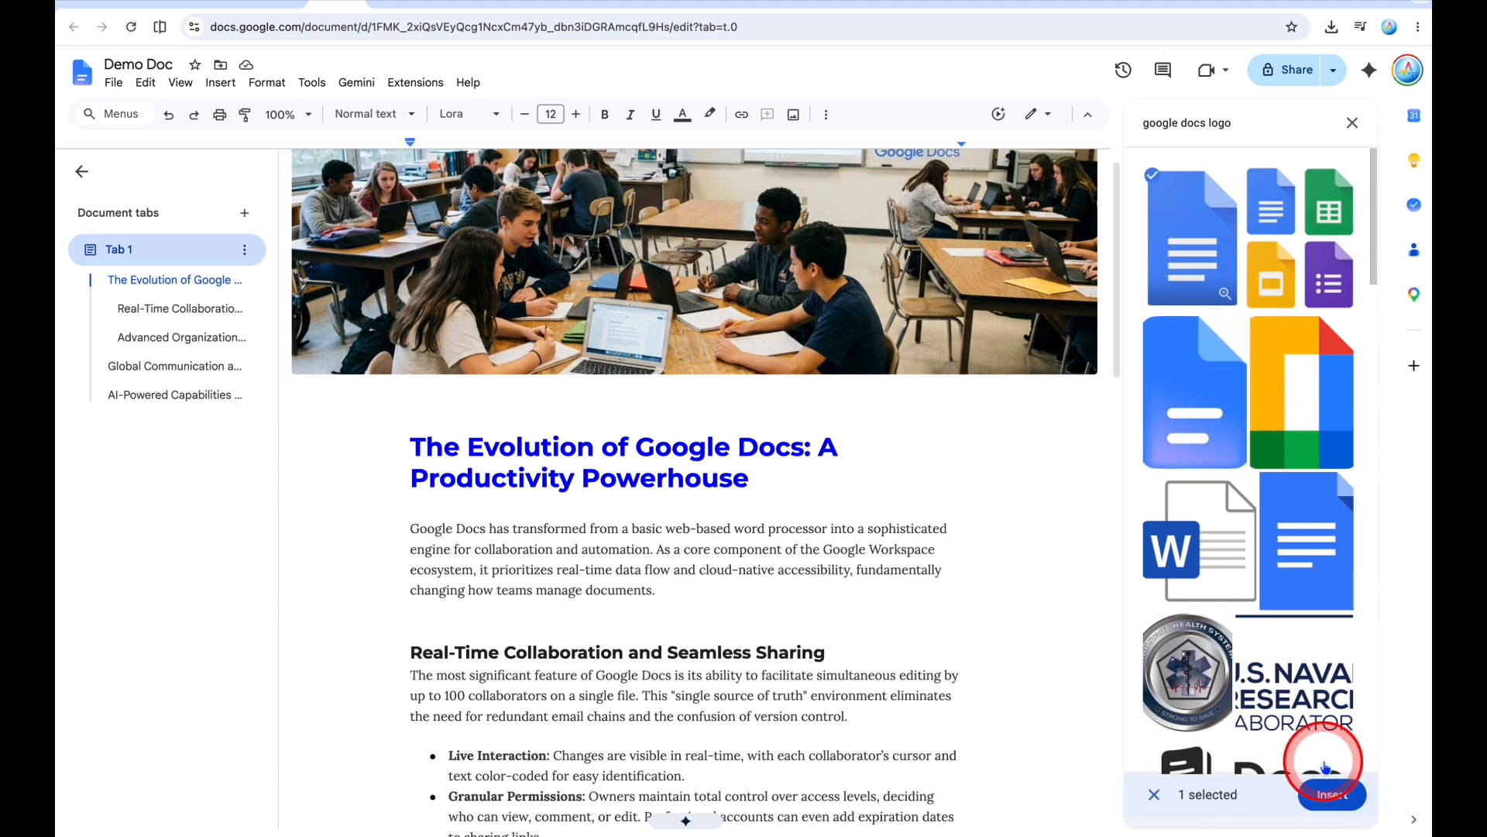
click(1332, 798)
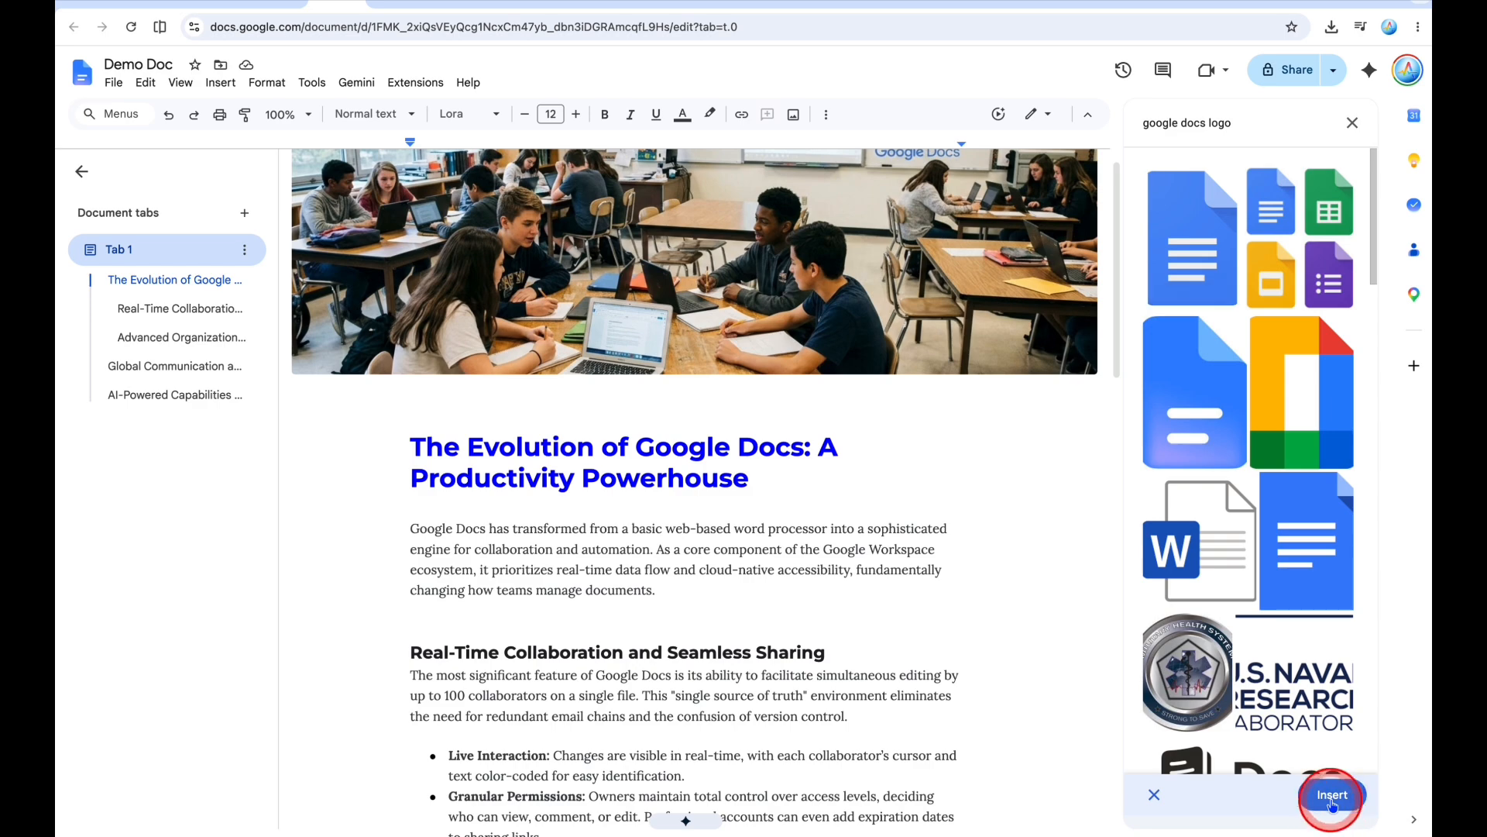
Shrink the inserted Google Docs logo to roughly half the text column's width and deselect it.
scroll(992, 629, down, 8)
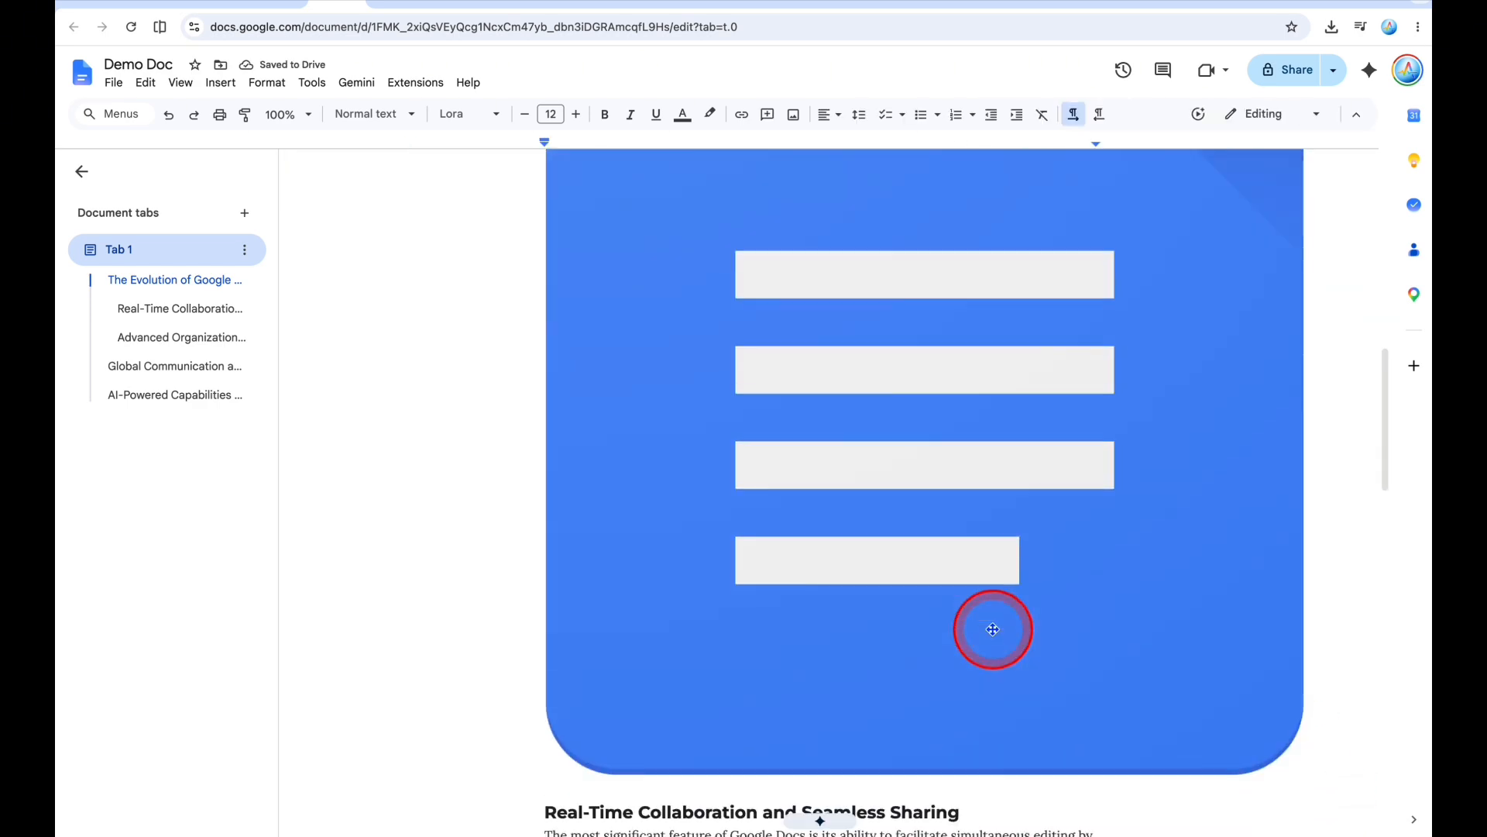
scroll(993, 629, up, 12)
scroll(992, 629, down, 12)
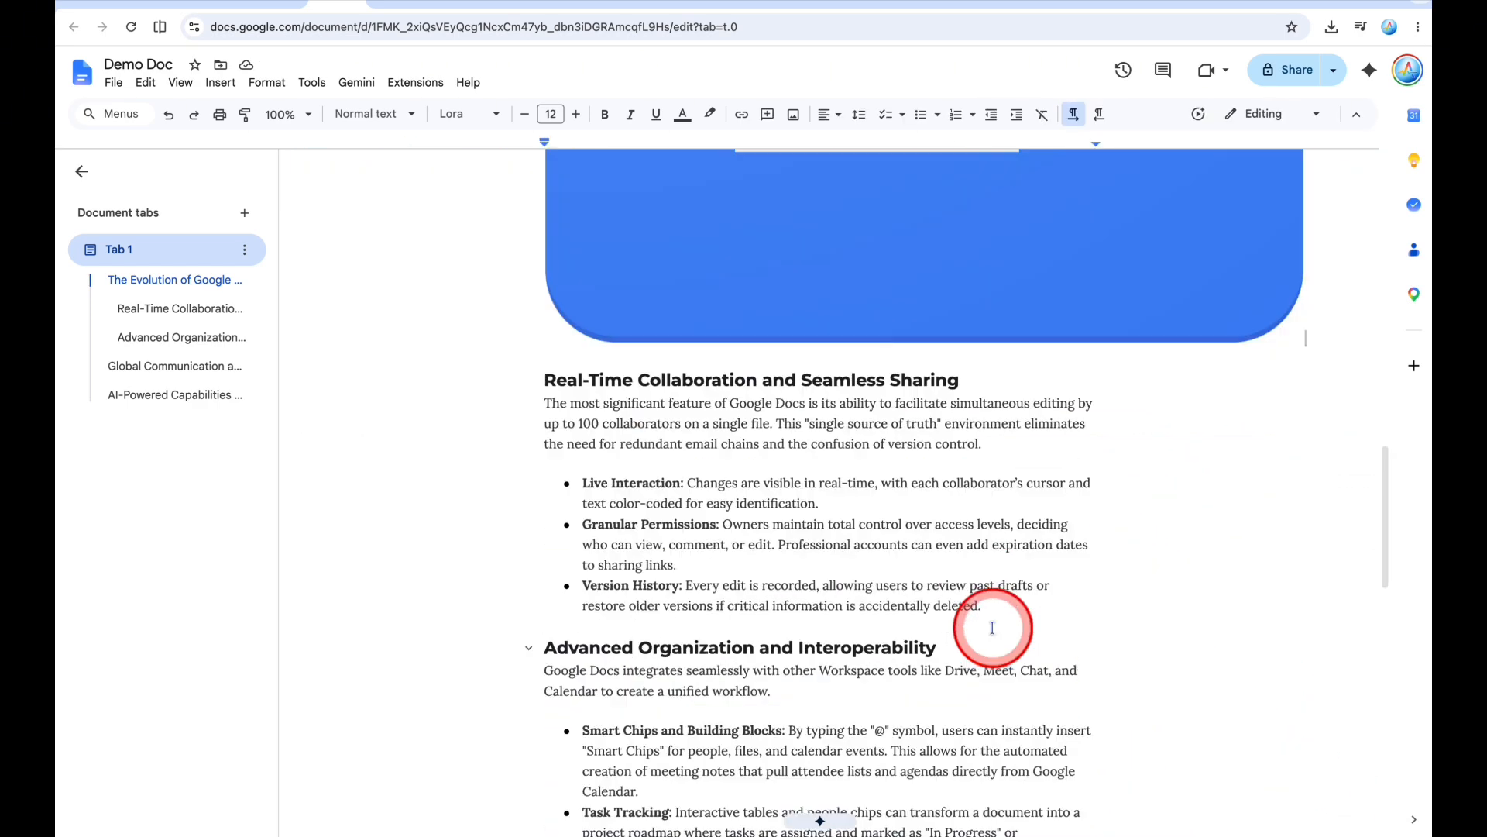
scroll(992, 629, up, 10)
scroll(993, 628, down, 7)
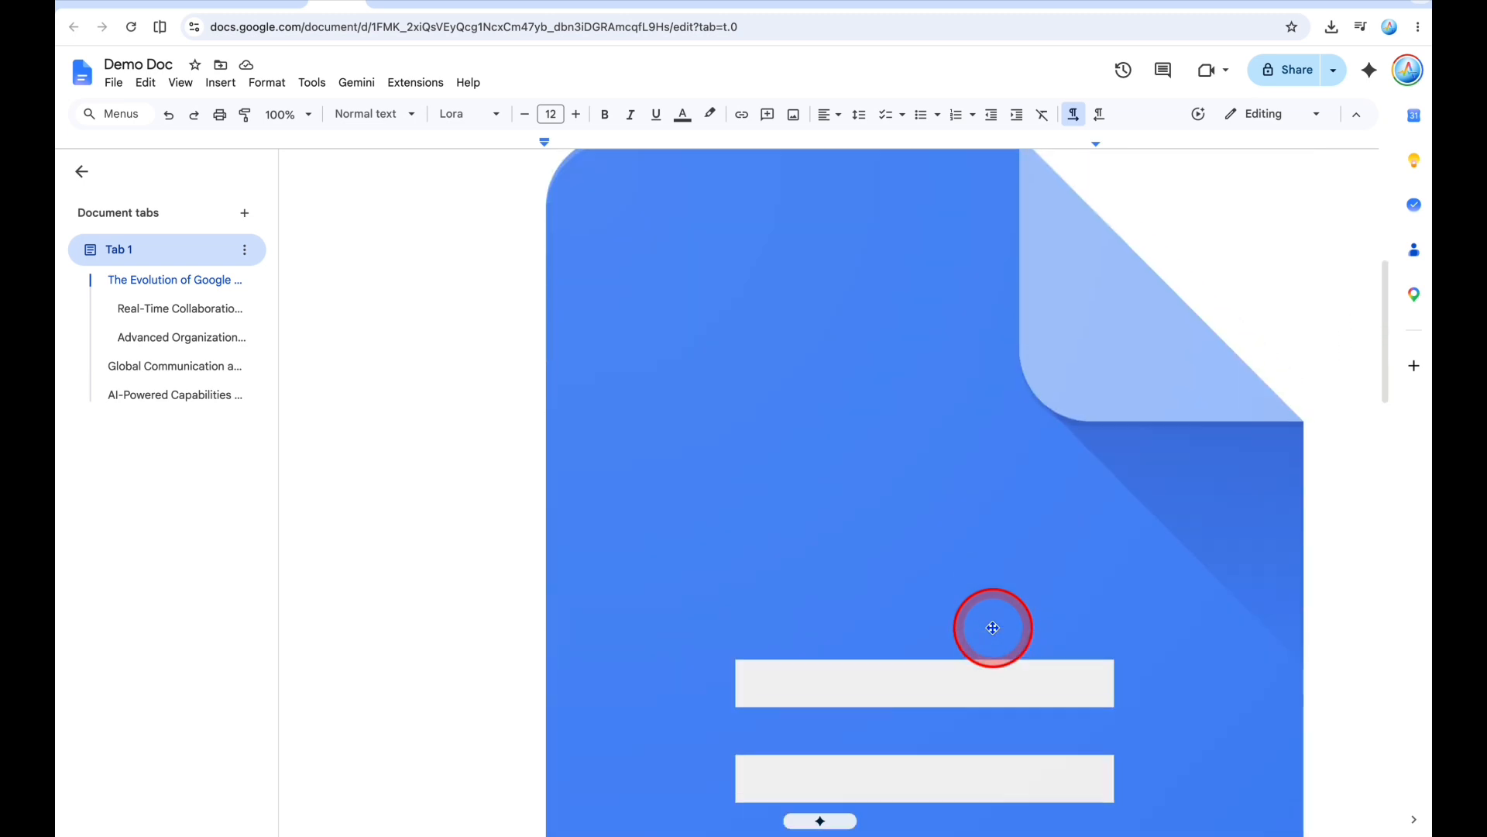
scroll(992, 628, up, 1)
scroll(993, 628, up, 2)
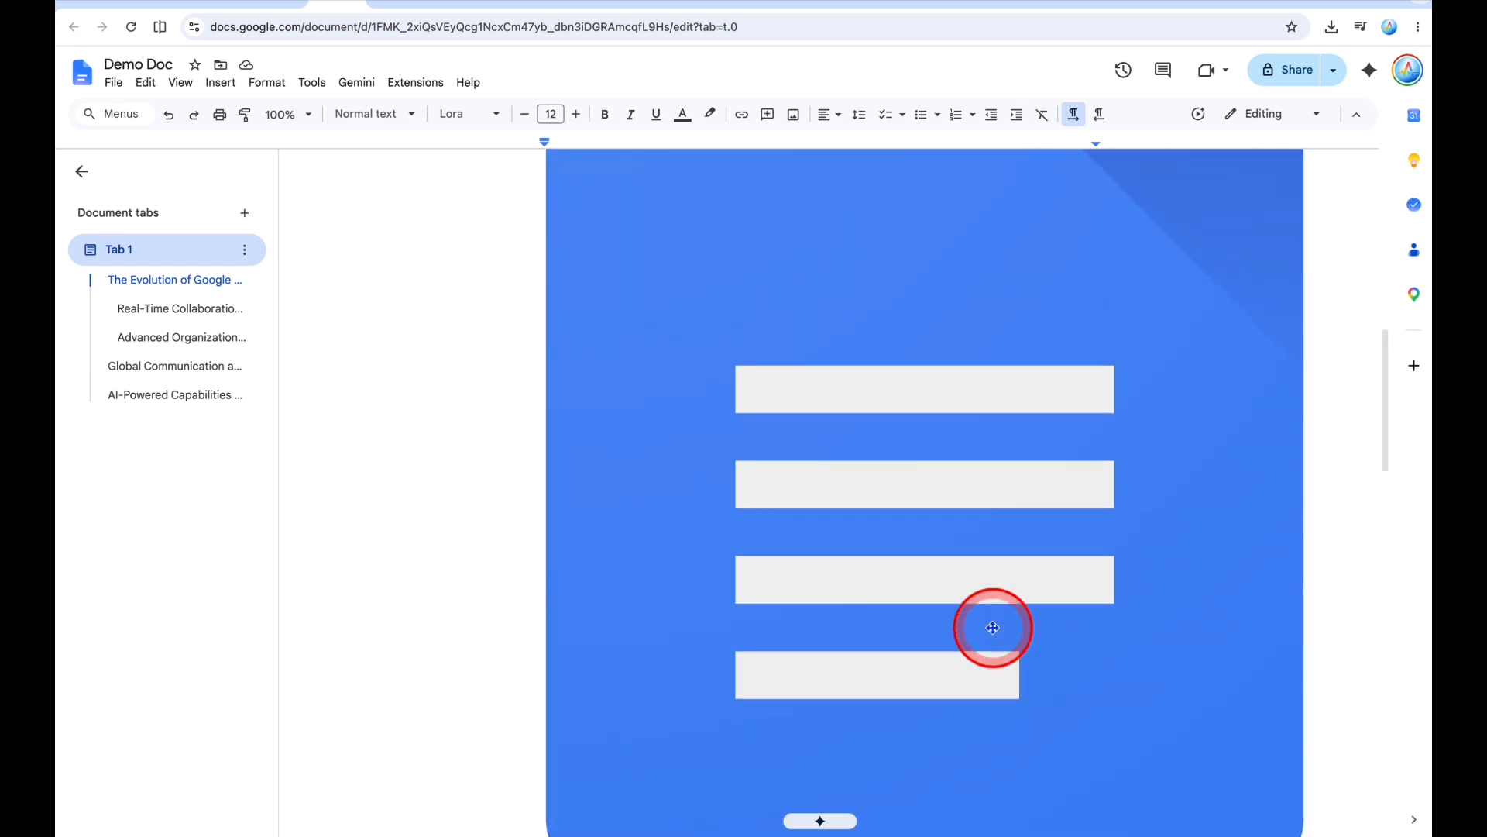
click(1245, 218)
scroll(1246, 220, up, 3)
scroll(1247, 221, up, 2)
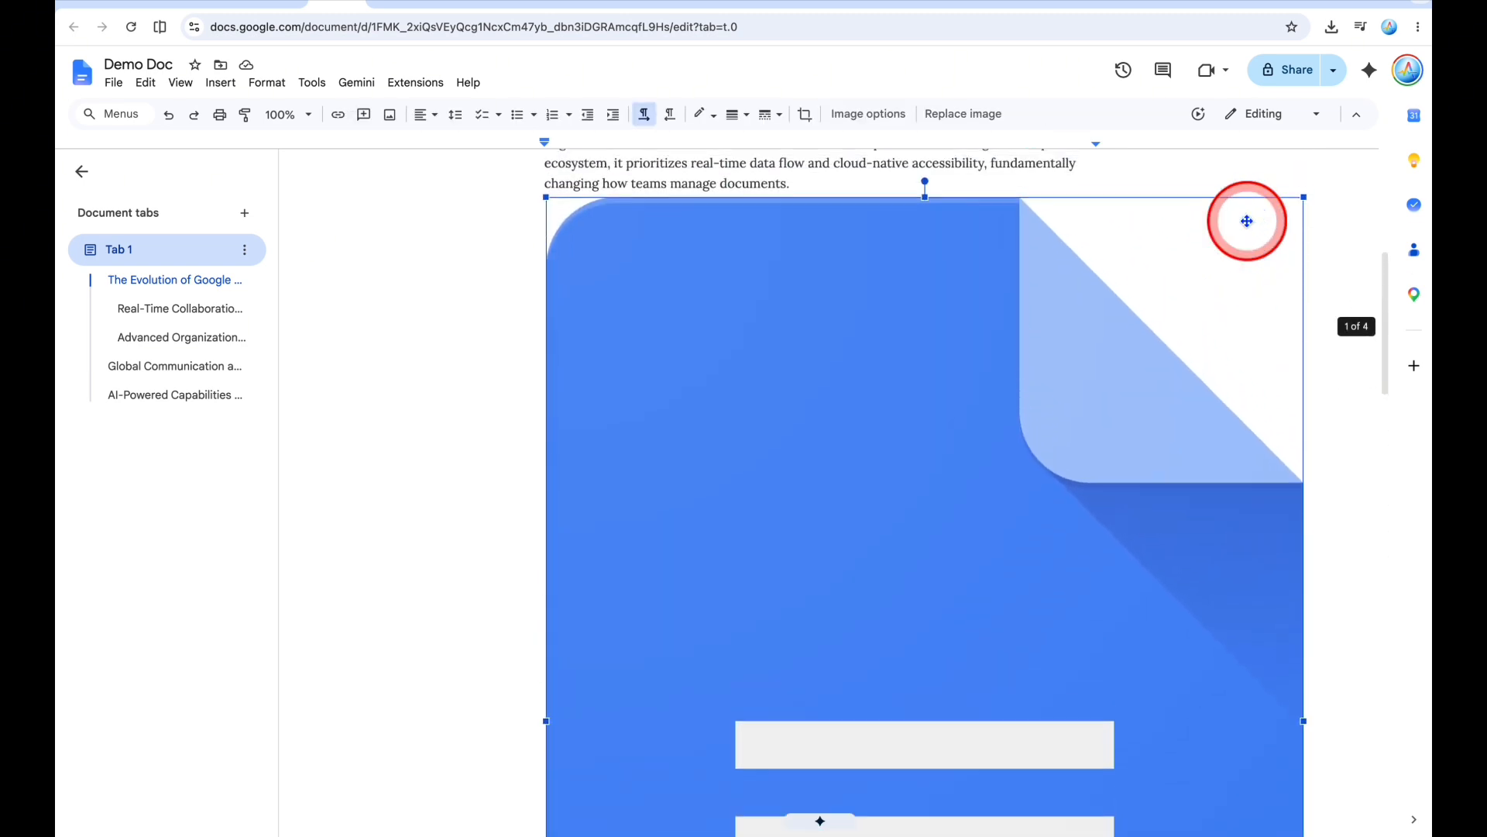
drag(1304, 203, 1000, 405)
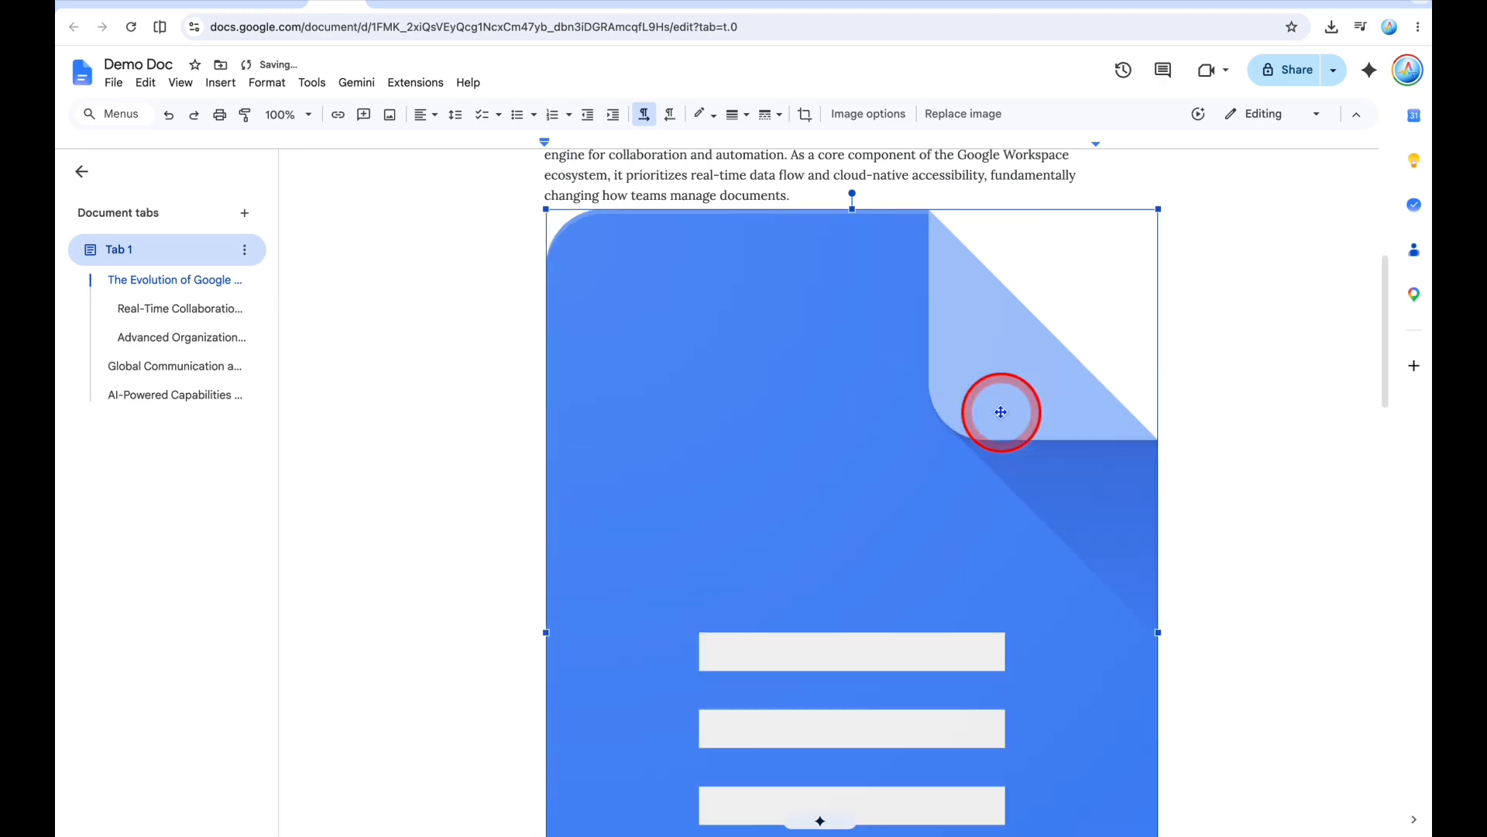
scroll(1162, 521, down, 2)
drag(1159, 519, 803, 374)
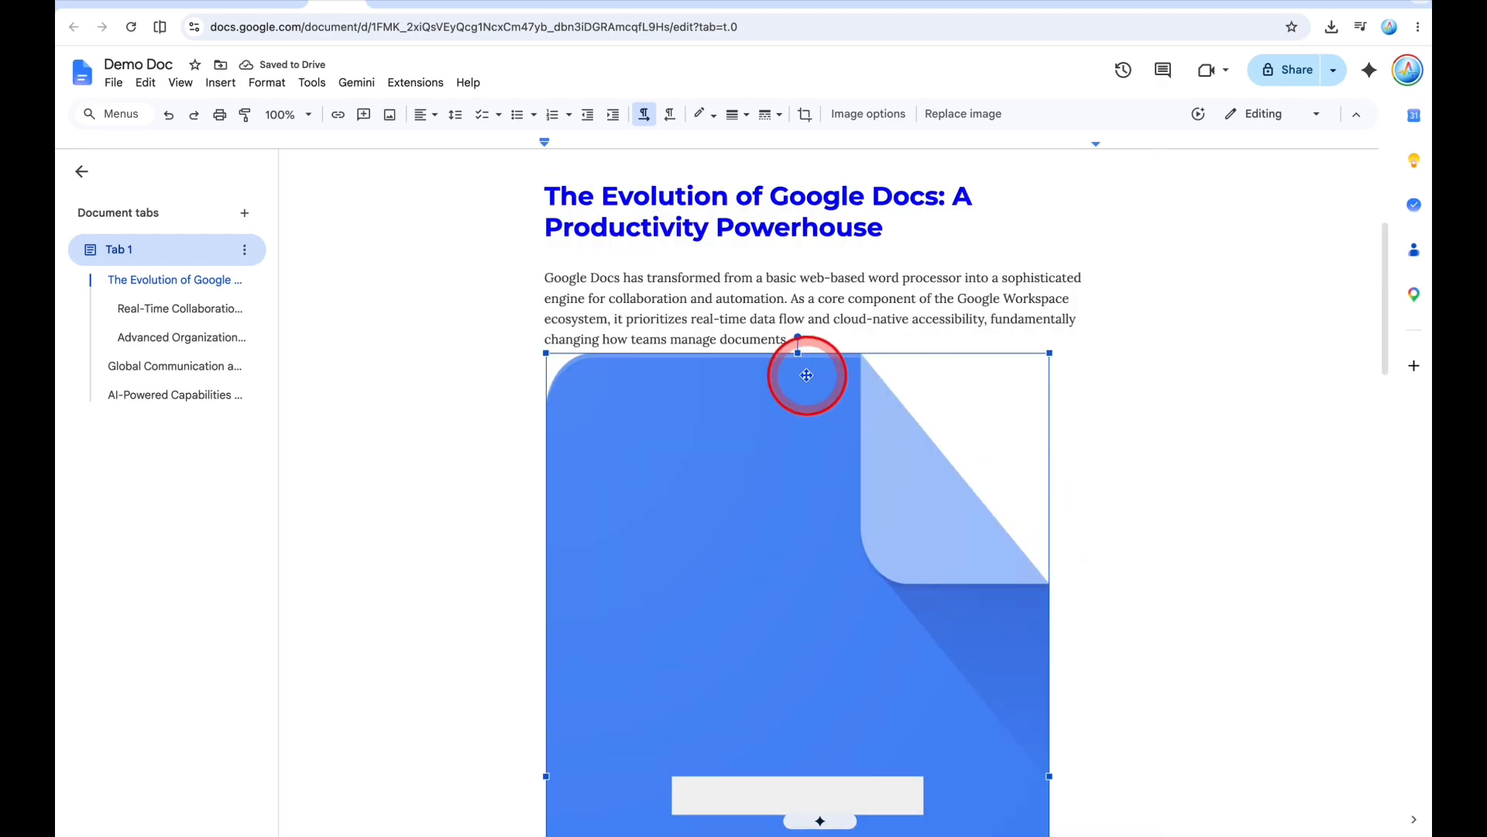
click(857, 402)
scroll(711, 468, up, 3)
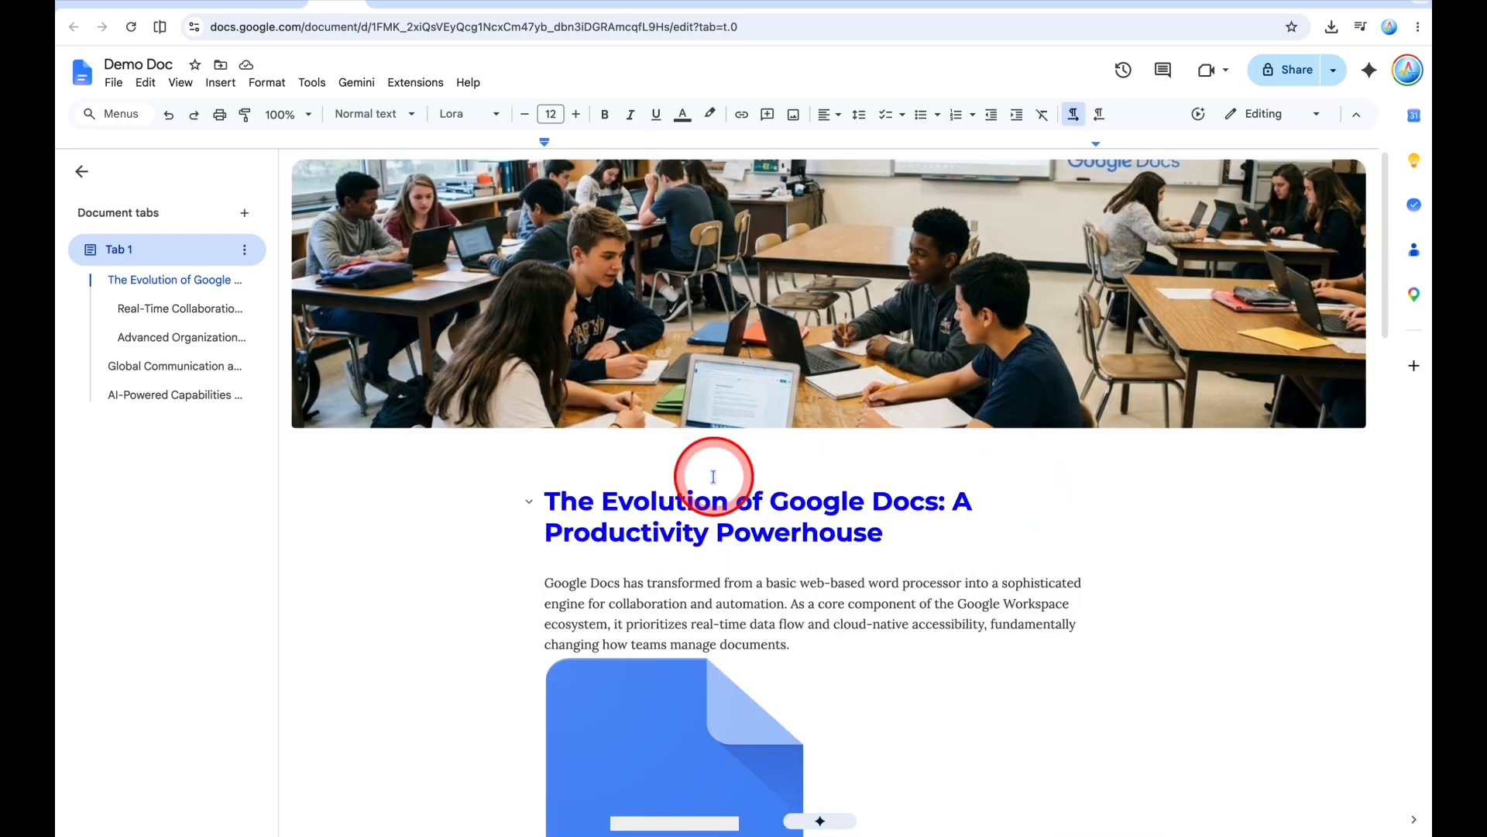
scroll(713, 477, down, 1)
scroll(713, 476, up, 1)
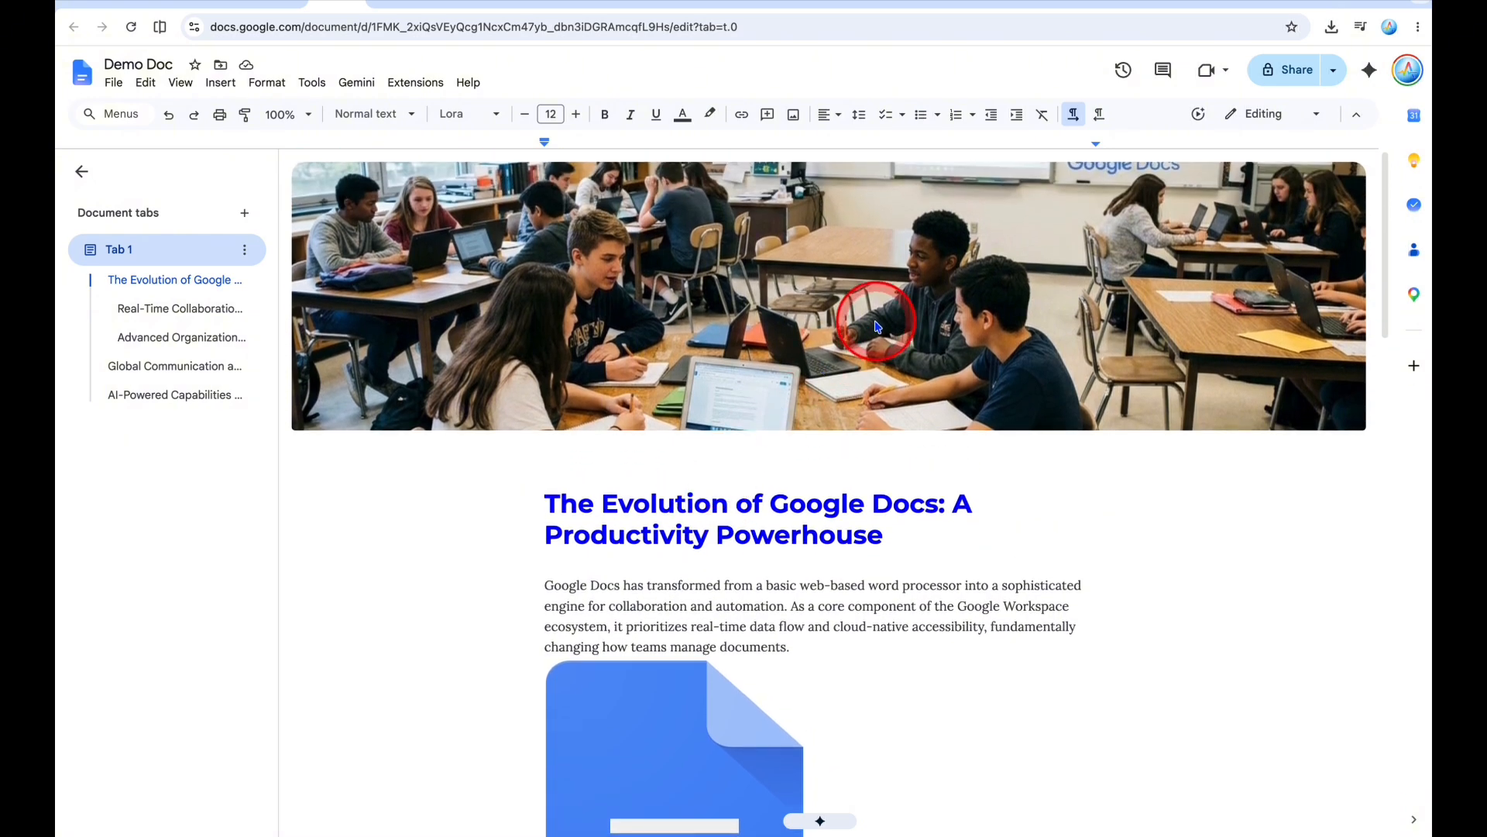
scroll(876, 317, down, 5)
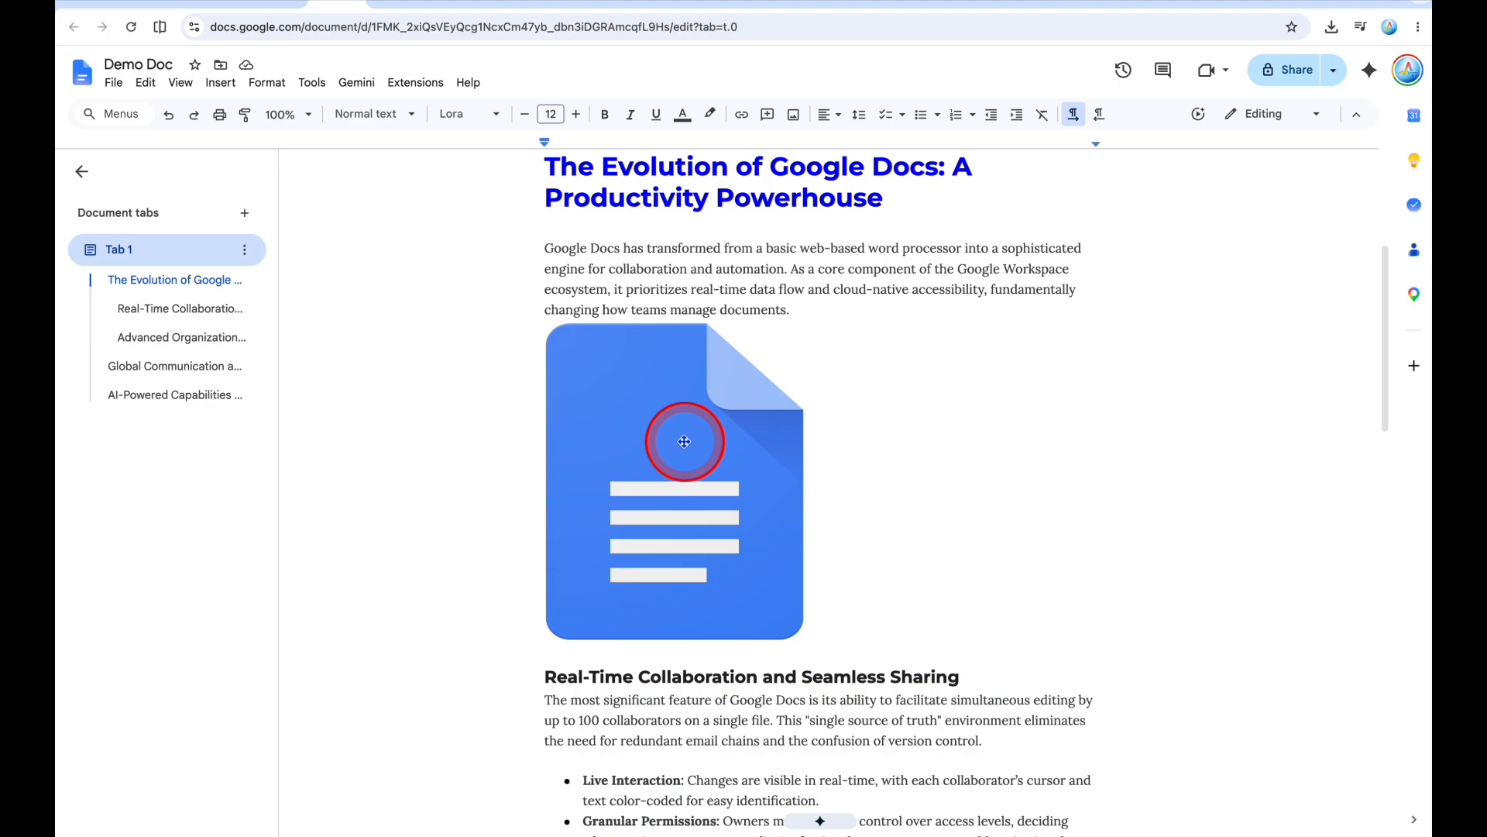
scroll(684, 441, down, 1)
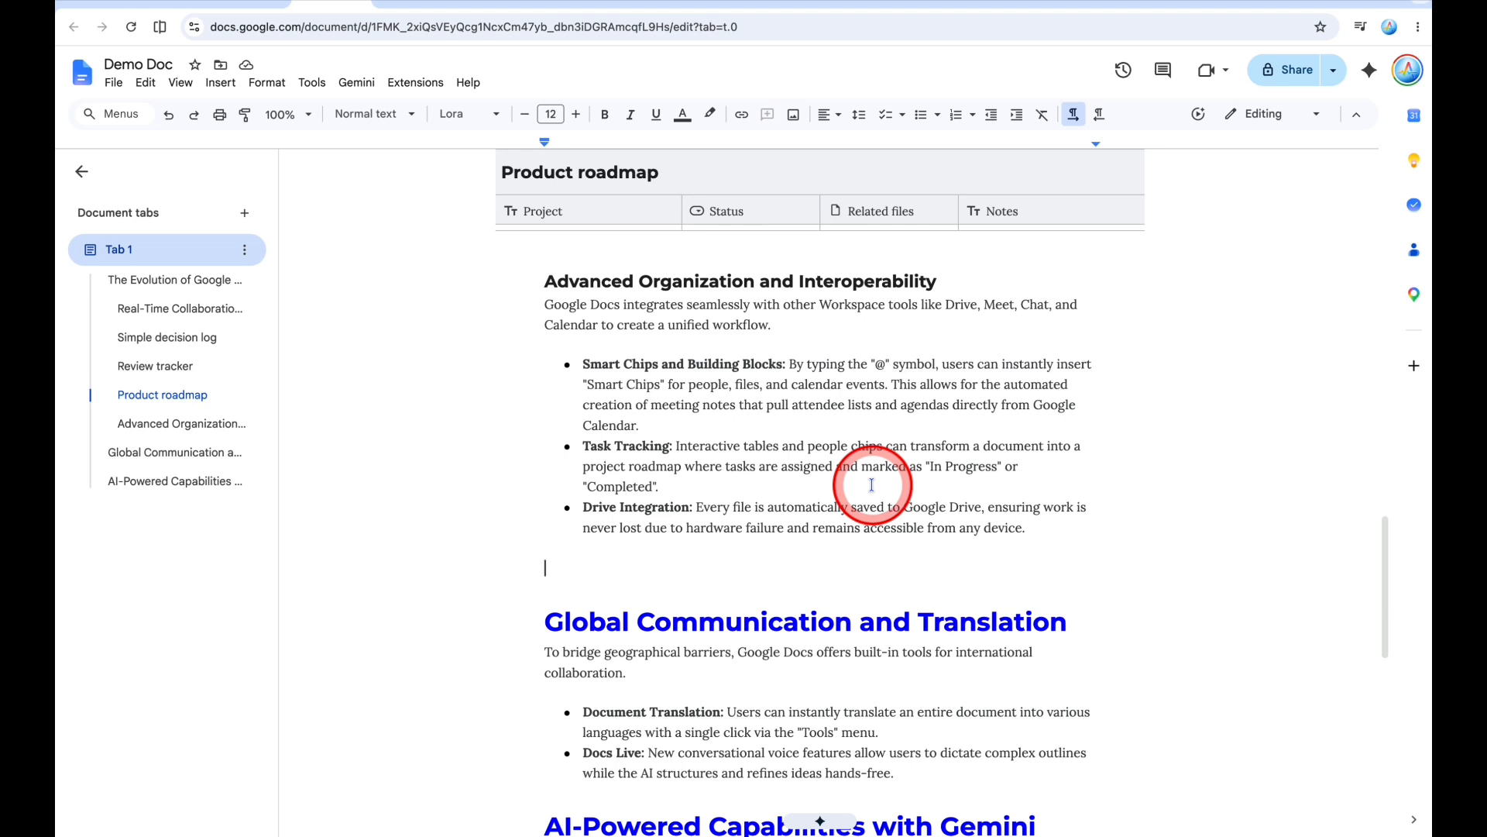
Start voice typing in English (US) and dictate a paragraph about Google Docs on the blank line above "Global Communication and Translation".
click(306, 84)
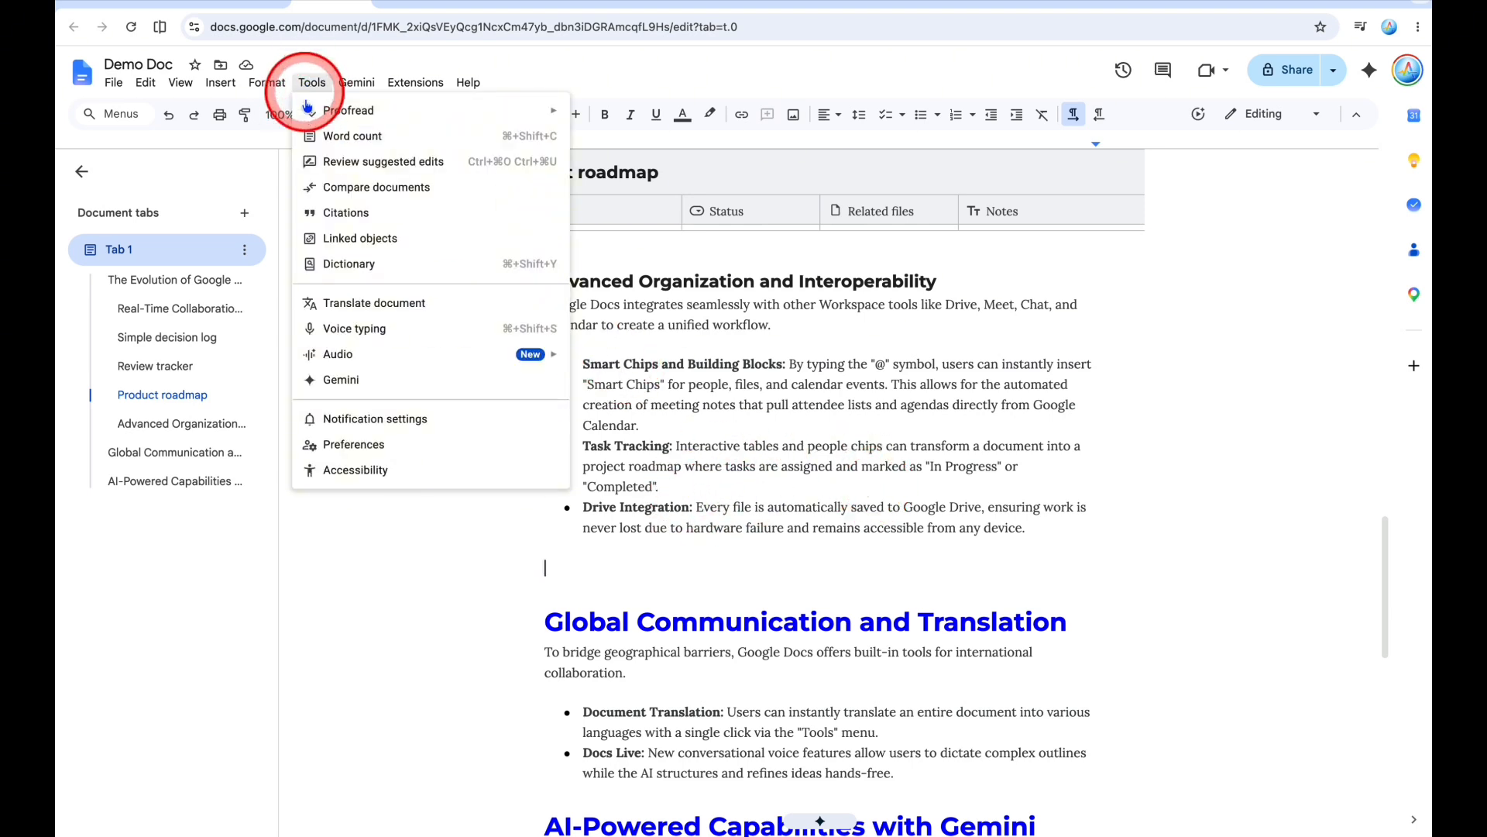
click(356, 330)
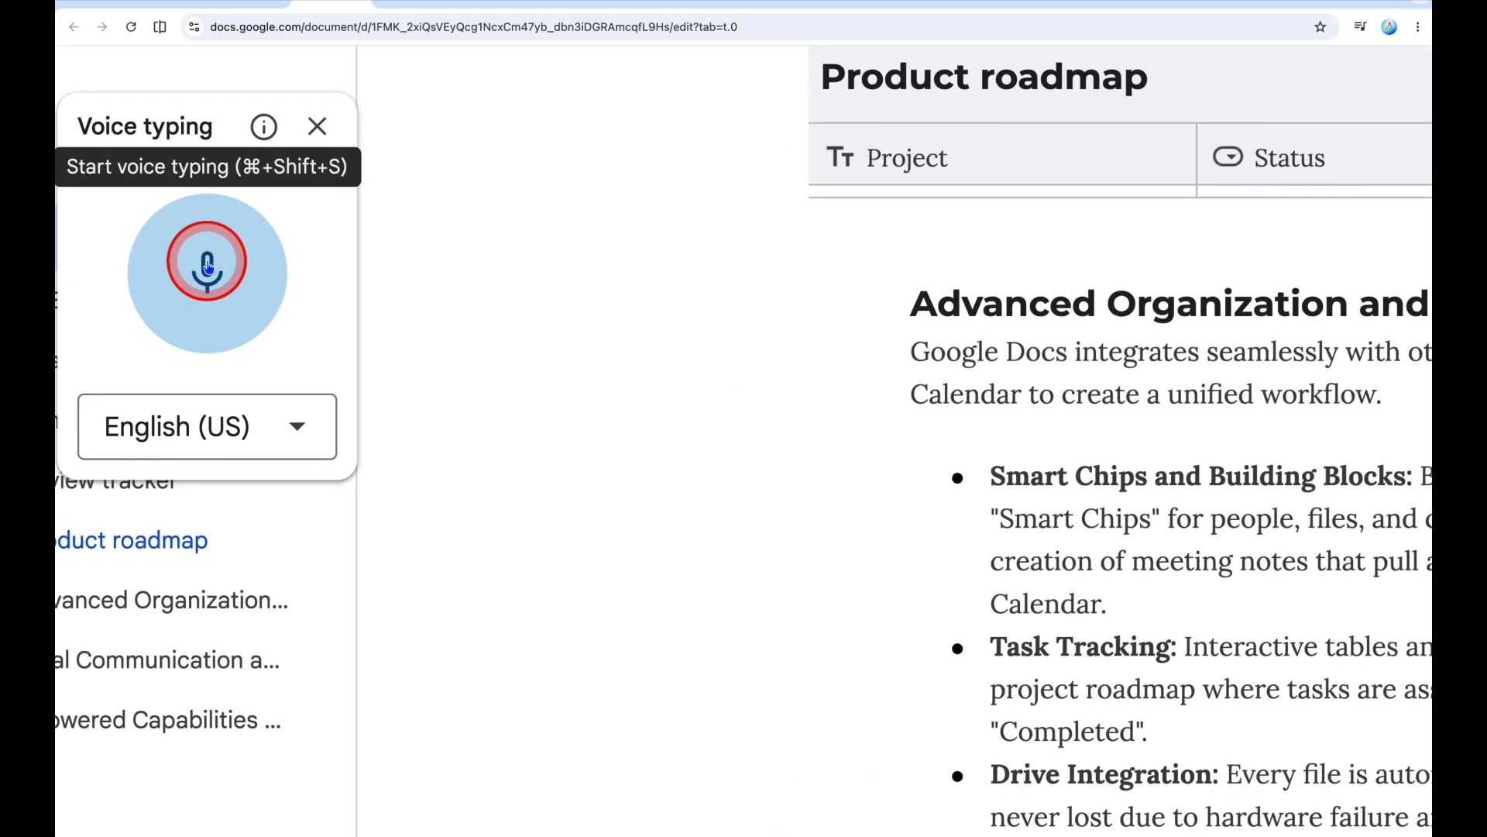
scroll(207, 266, down, 5)
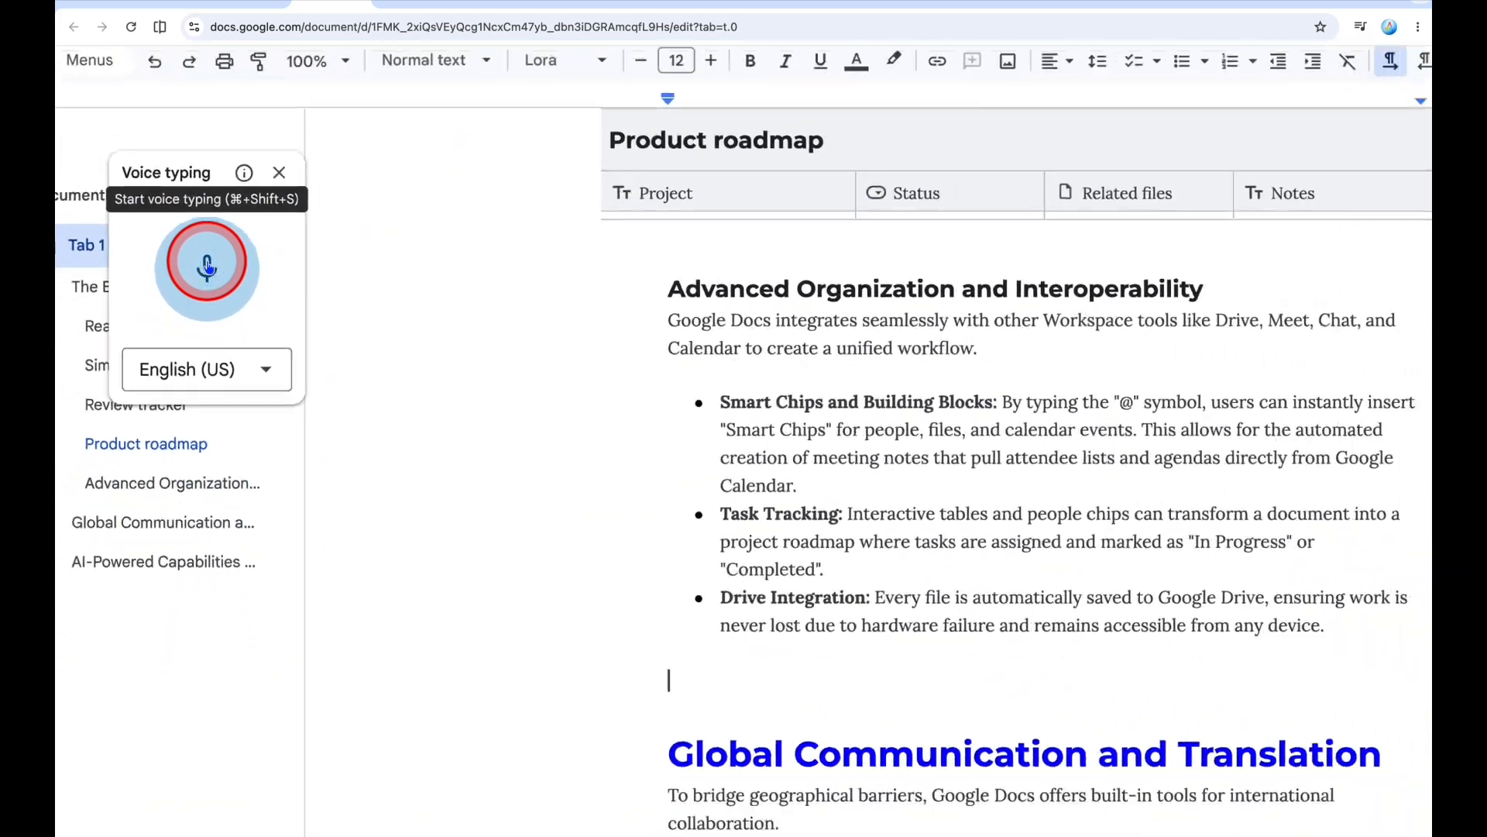
click(207, 265)
click(679, 644)
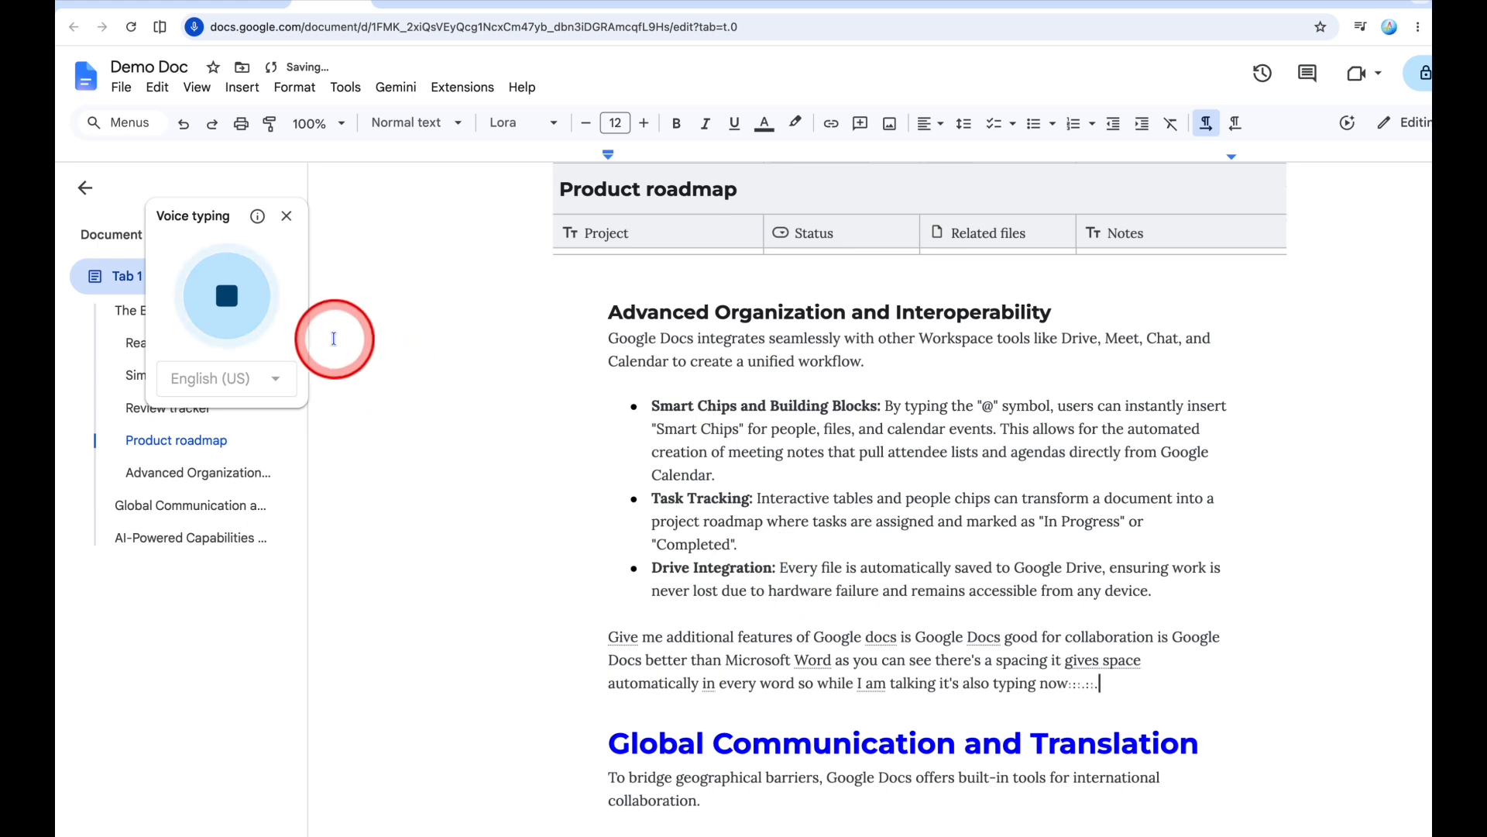
Stop and close voice typing, and select the dictated paragraph above "Global Communication and Translation".
click(226, 295)
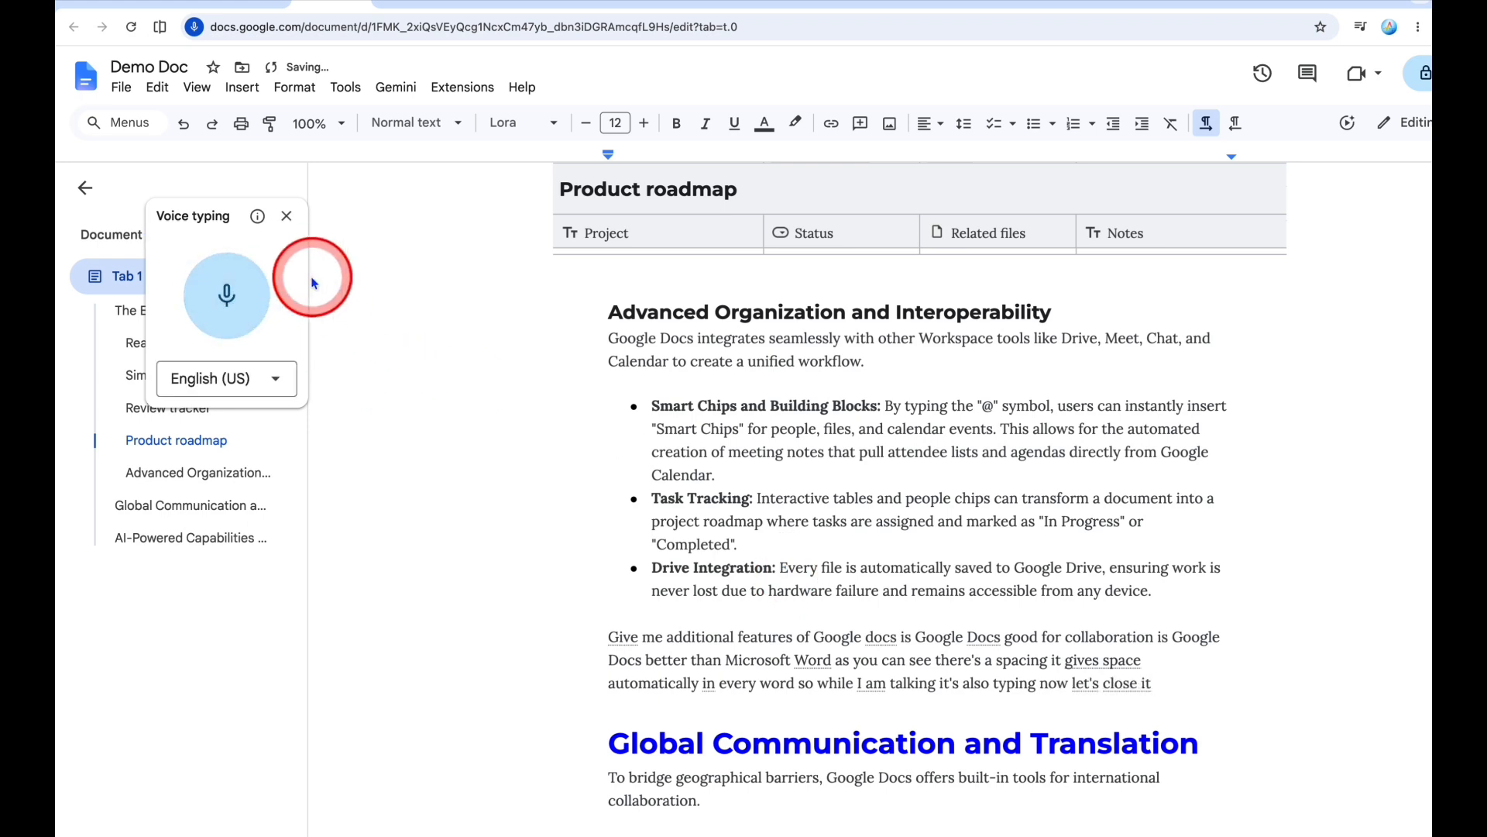
click(288, 216)
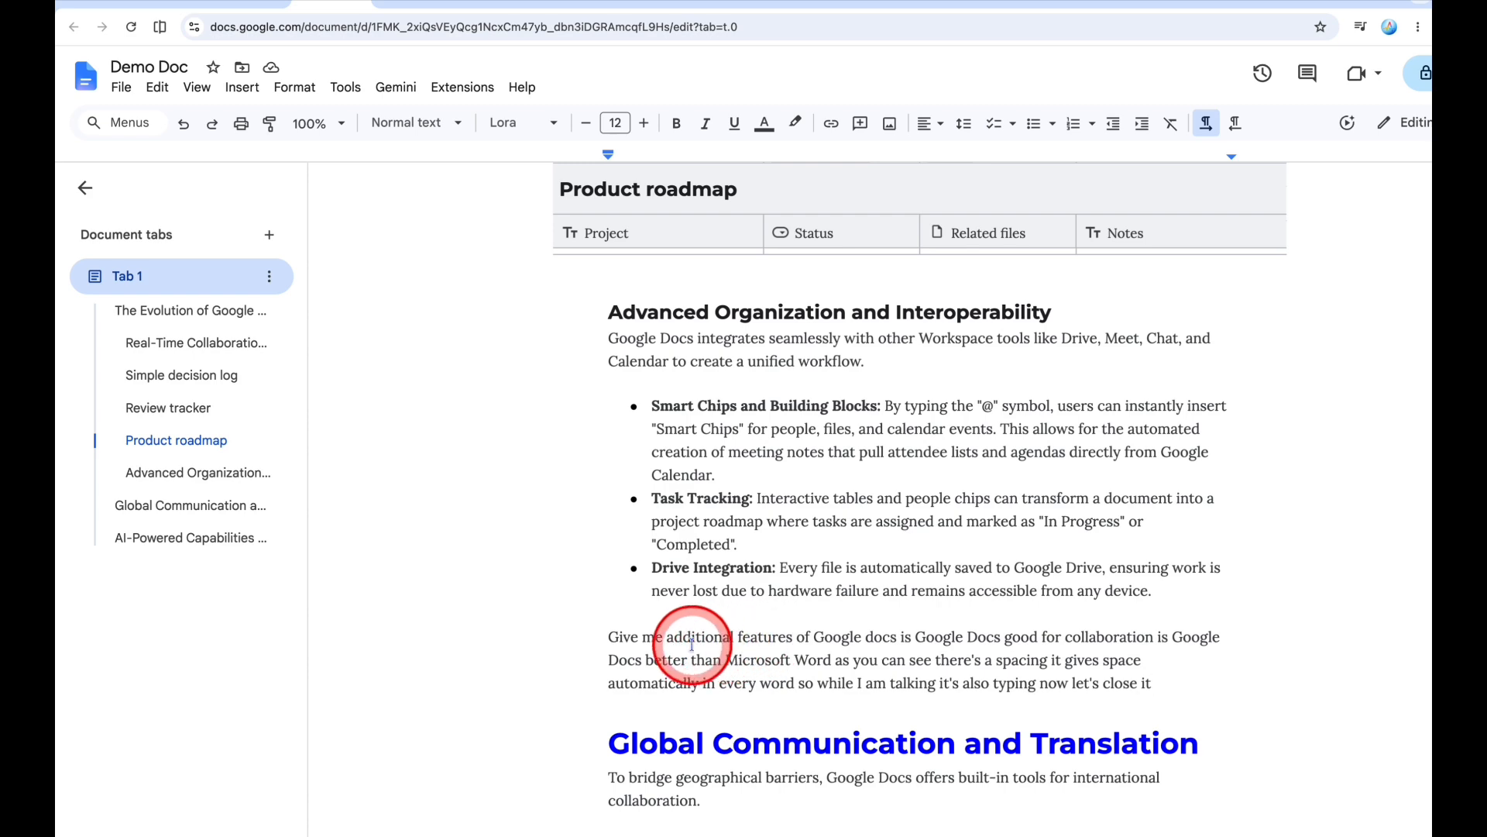
drag(610, 637, 1235, 692)
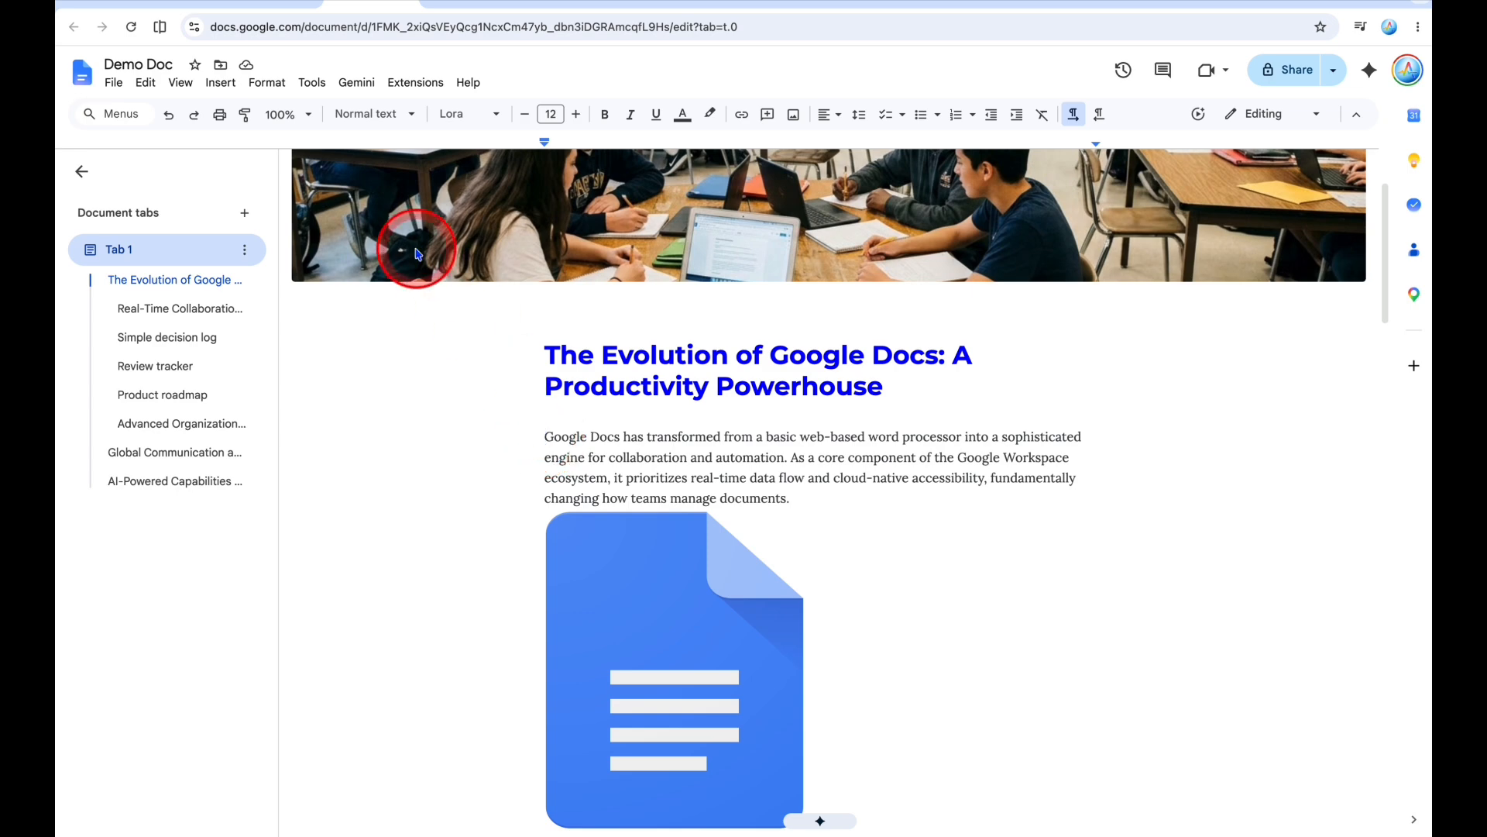
Insert a "Listen to tab" audio button at the start of the introductory paragraph.
click(220, 82)
mouse_move(269, 248)
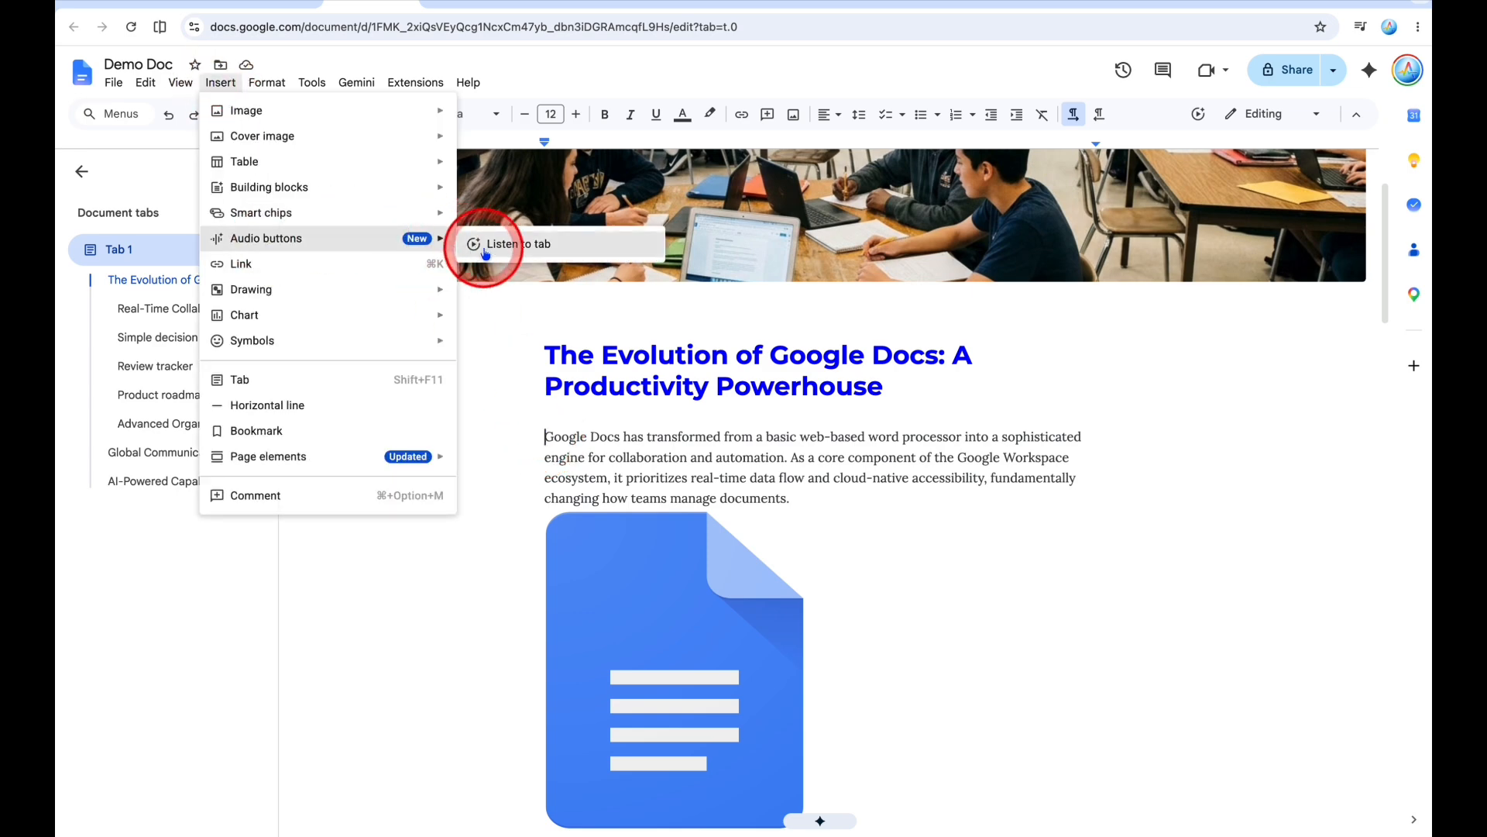
click(513, 245)
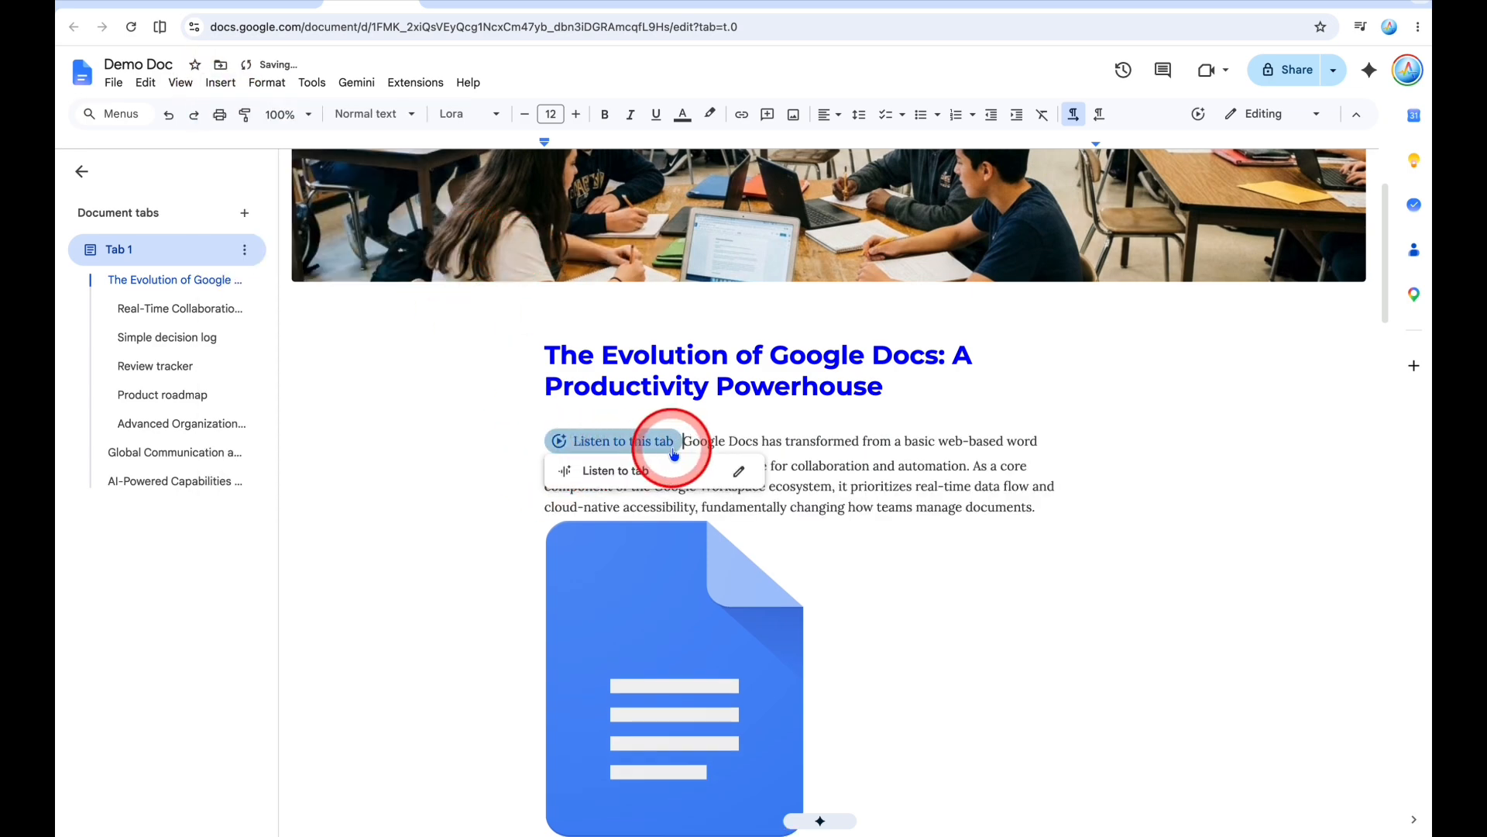
Play the tab's audio from the inserted audio button for a few seconds and pause it.
click(599, 448)
click(318, 680)
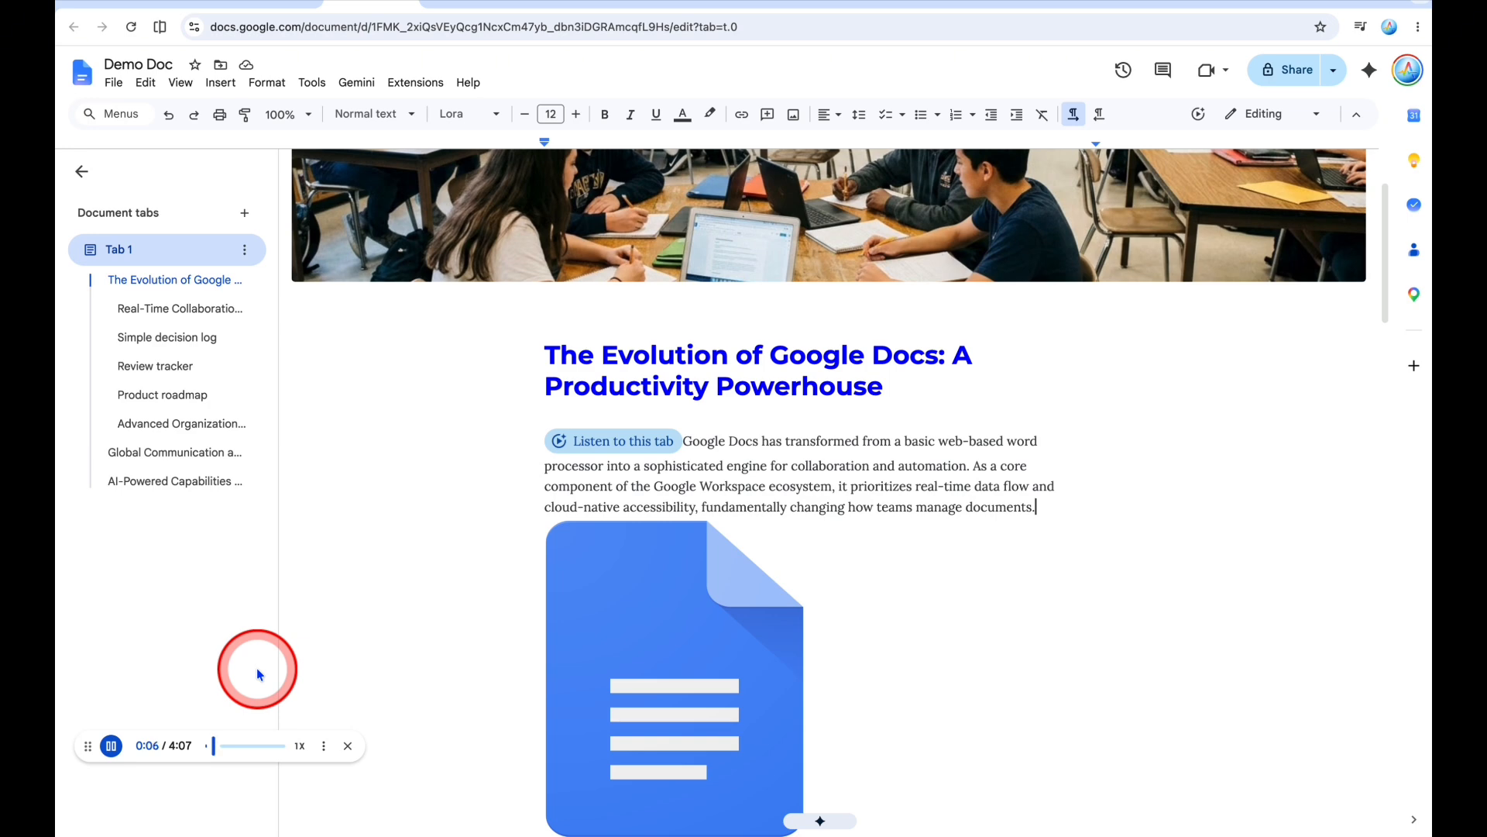
click(111, 746)
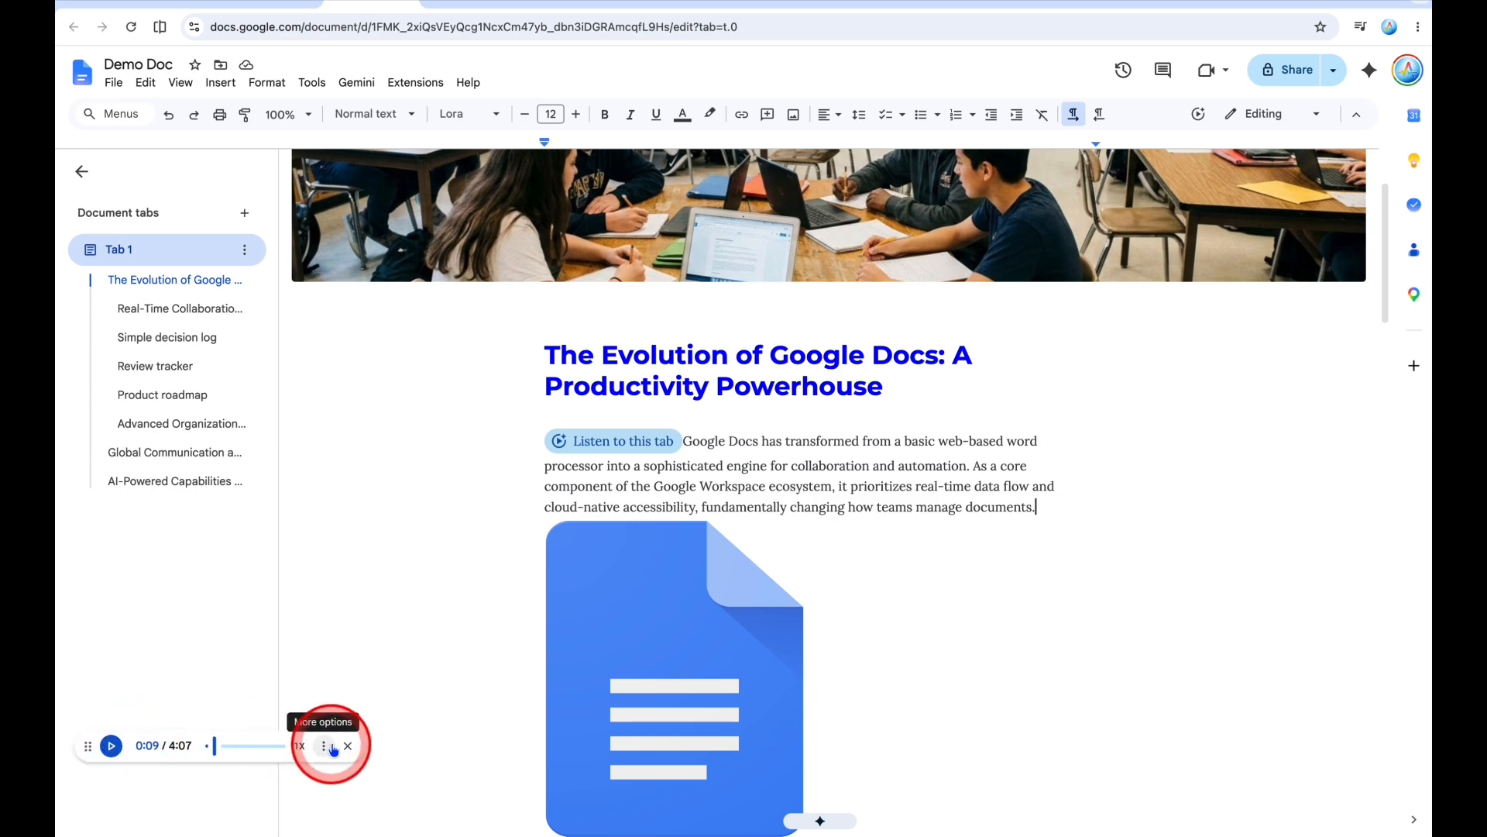
Review the voices offered for the document's audio, from Educator to Motivator, and leave without selecting one.
click(325, 747)
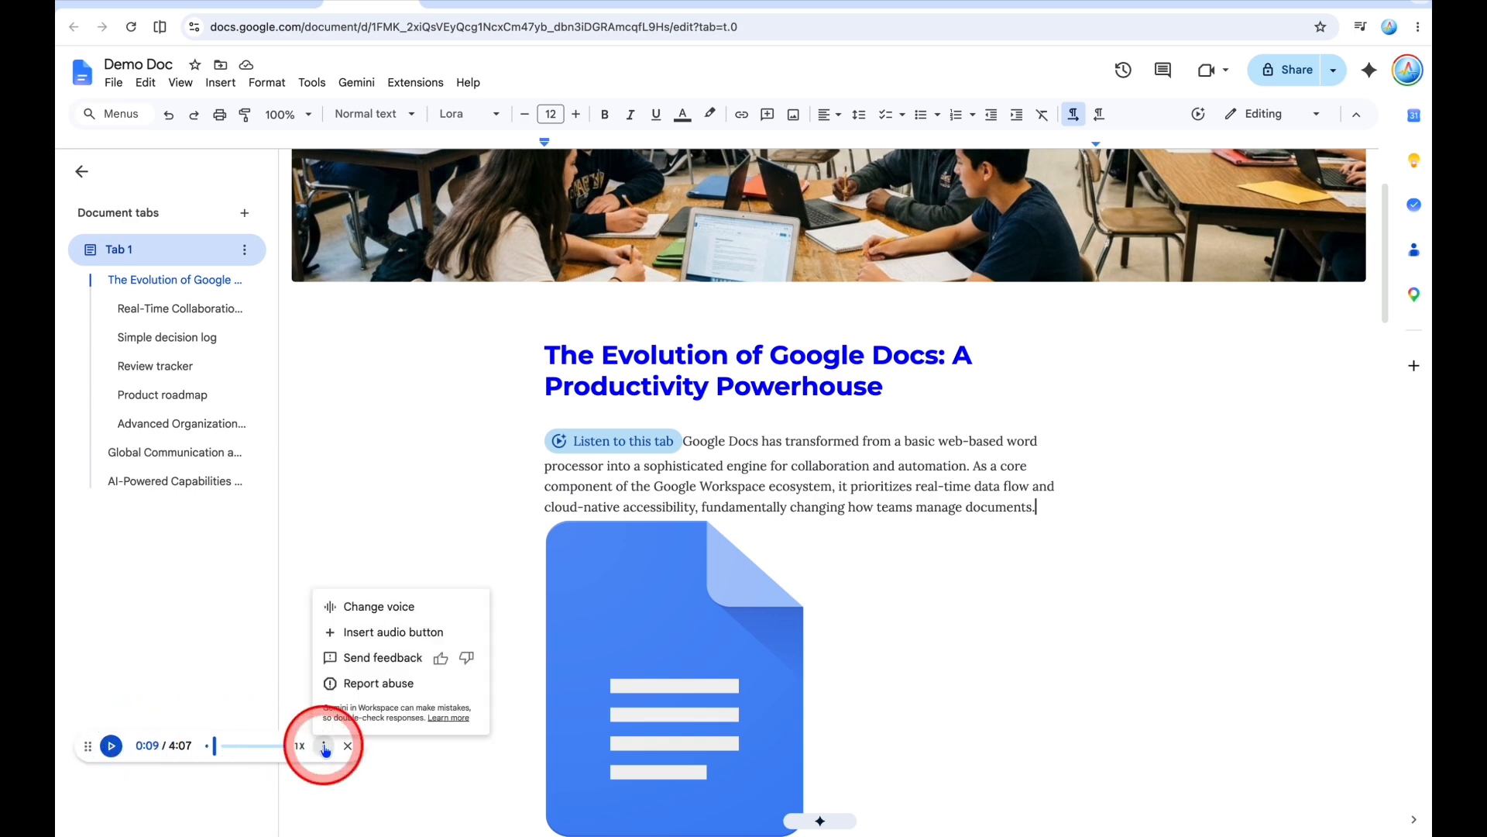
click(374, 608)
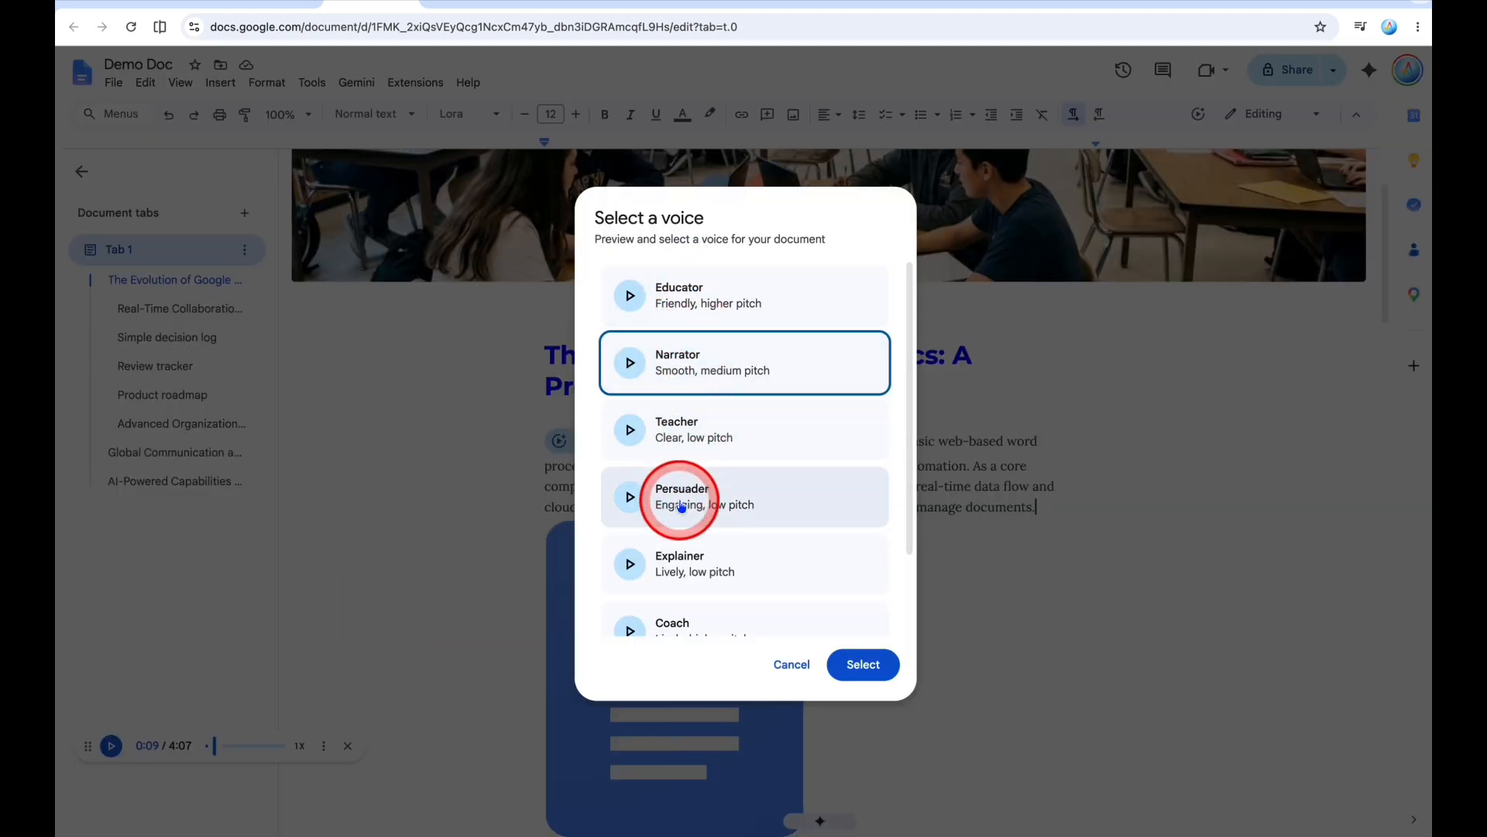
scroll(732, 593, down, 2)
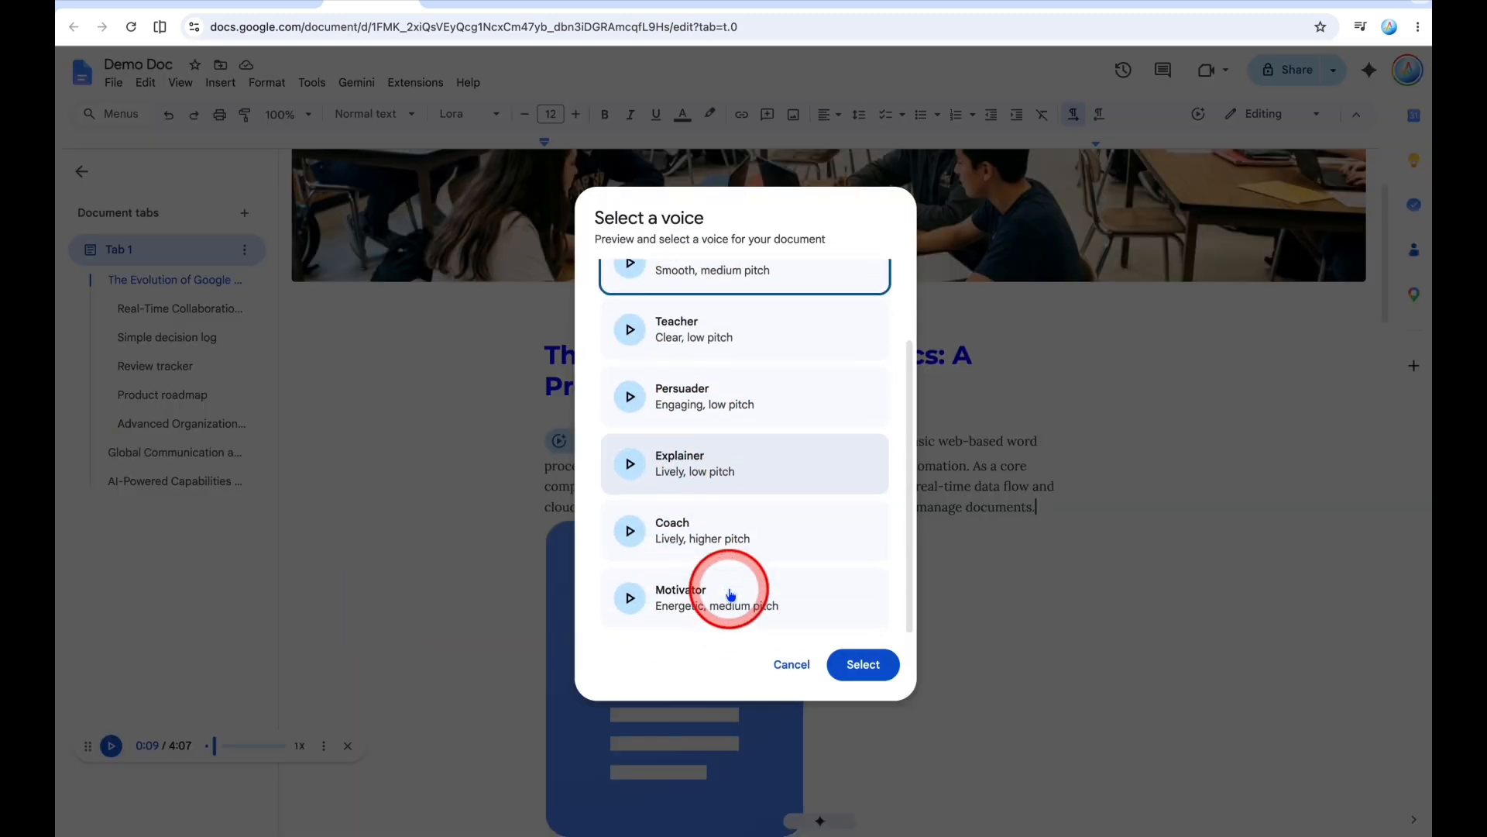
click(792, 665)
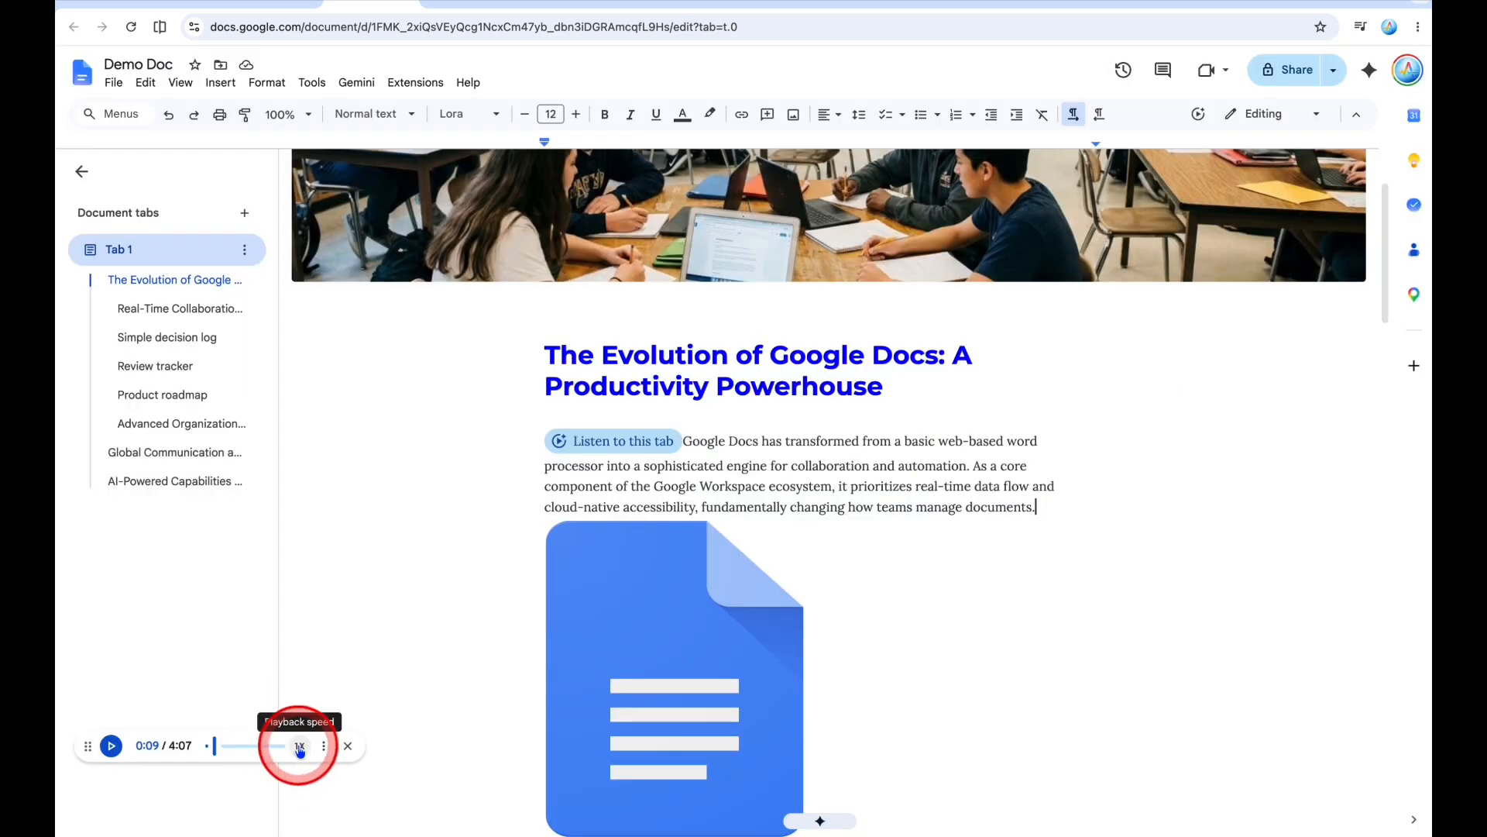
Close the audio player and open the audio button's name, color and size settings.
click(347, 747)
click(620, 442)
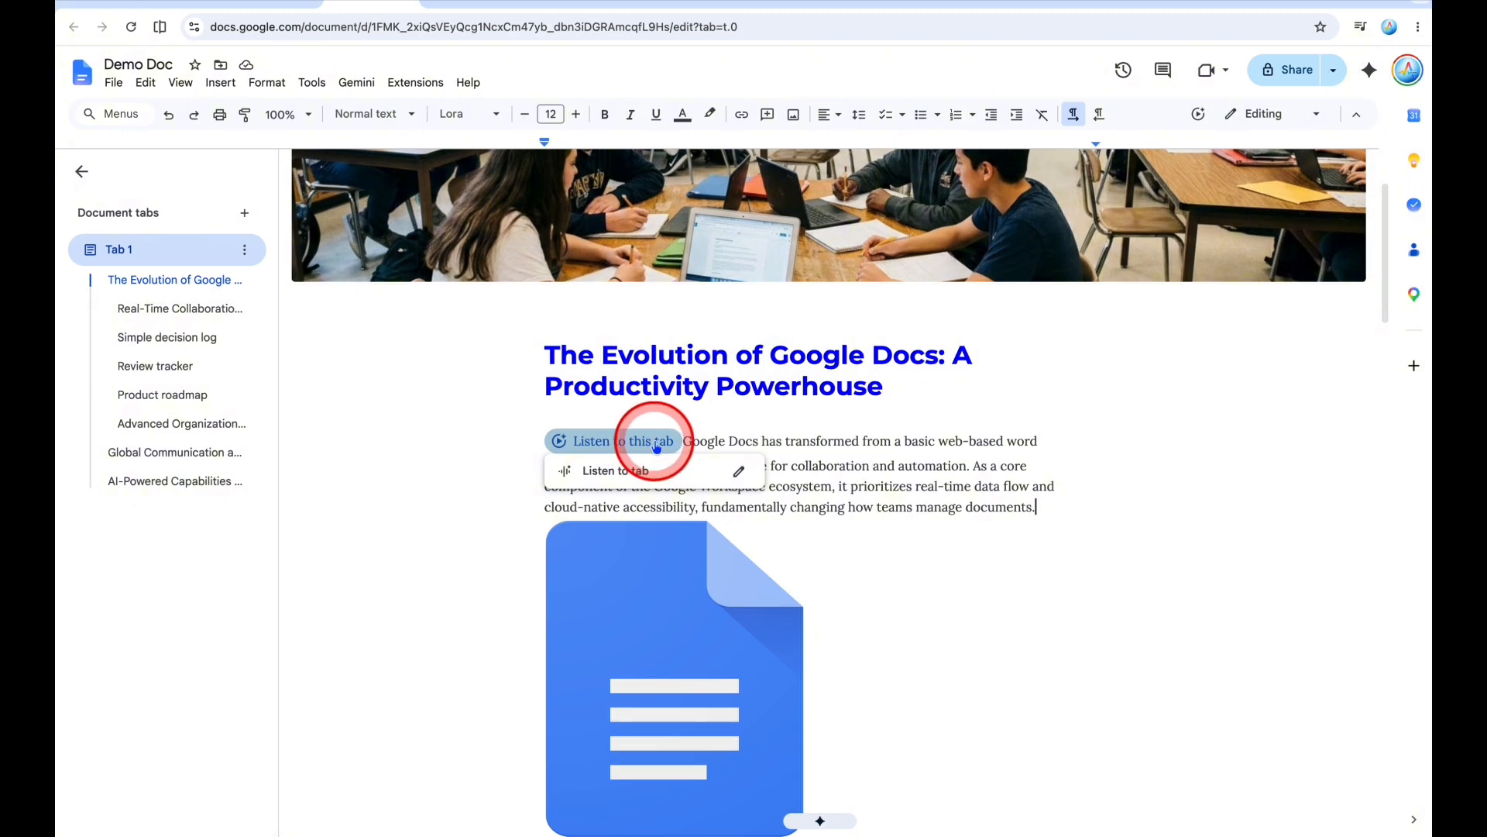
click(739, 471)
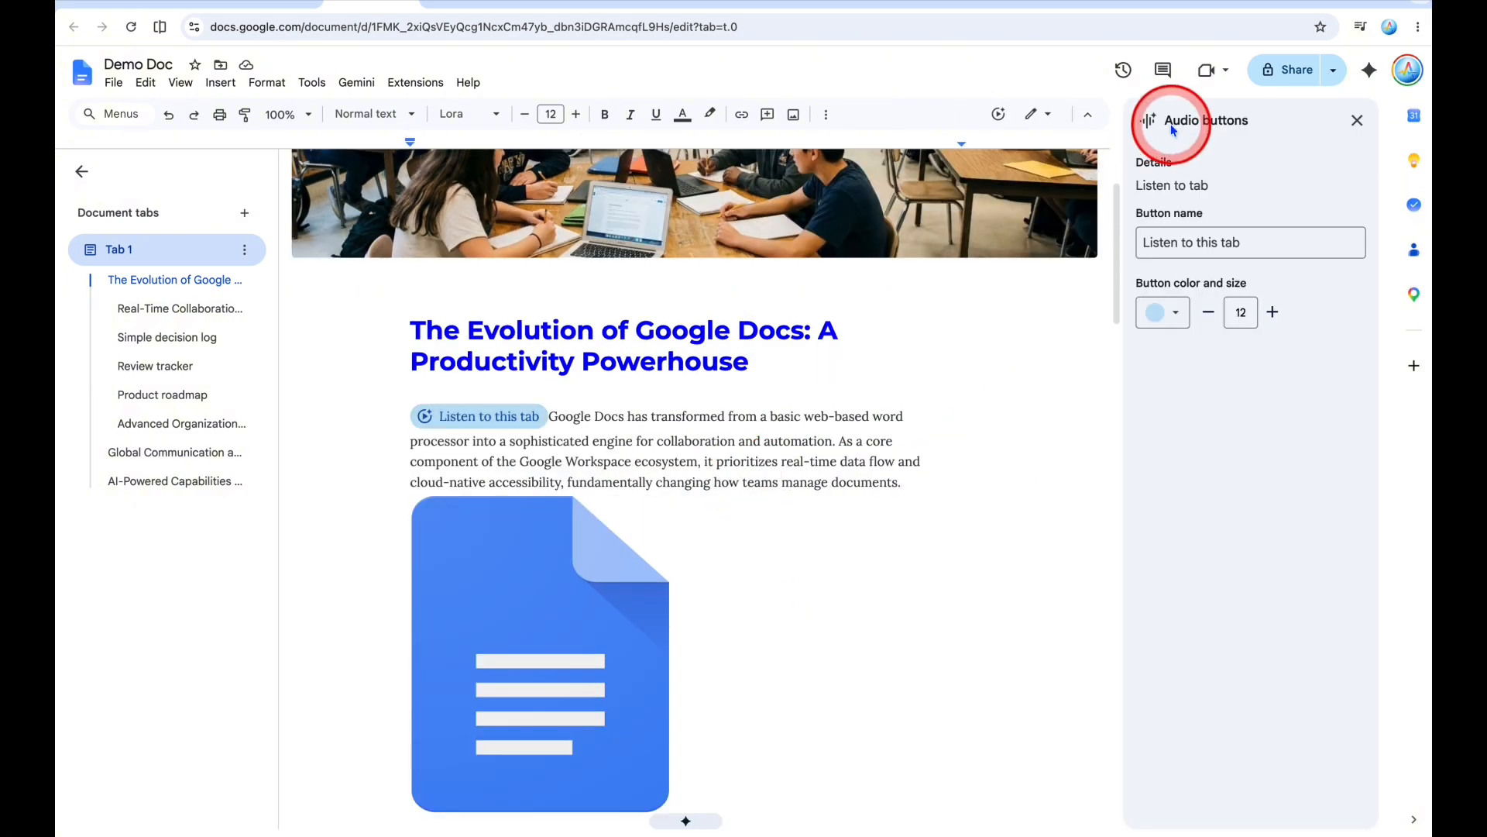
Delete the audio button from the start of the introductory paragraph.
scroll(1174, 118, up, 2)
click(273, 470)
key(Delete)
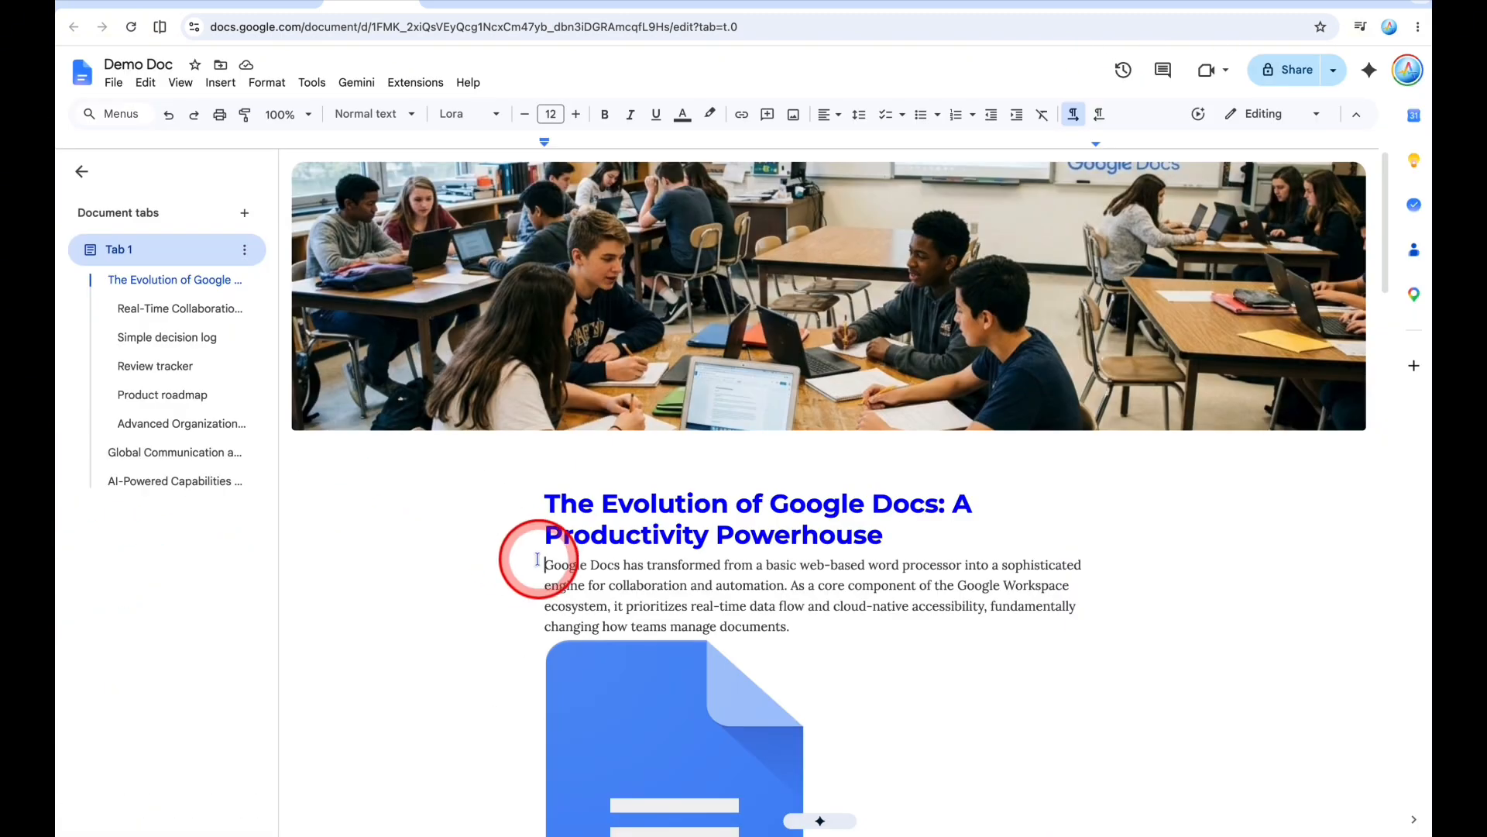
Add the word "ActLearnRepeat" to the personal dictionary of the proofreading tools.
click(311, 82)
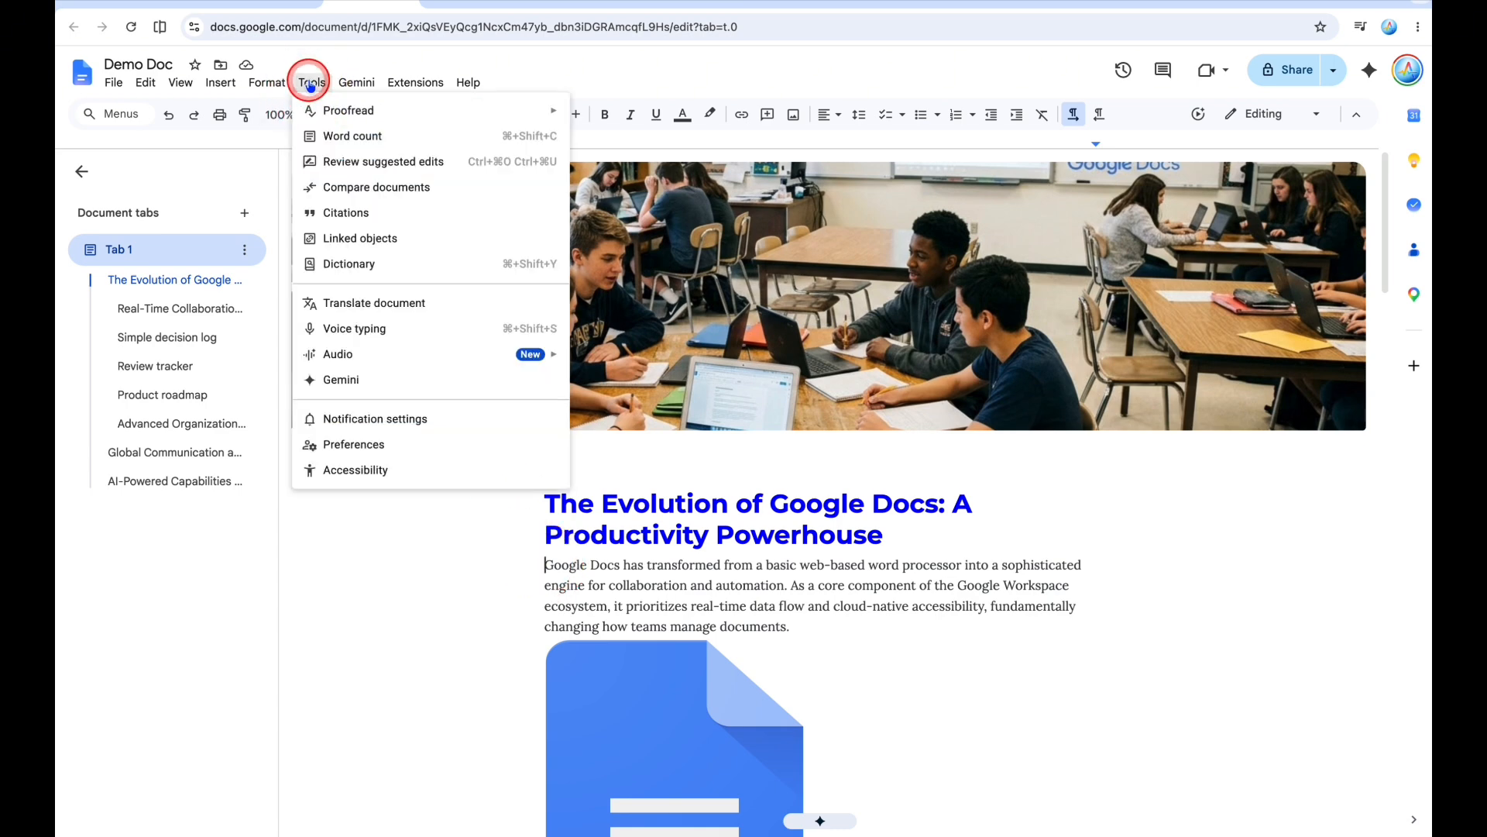
click(347, 112)
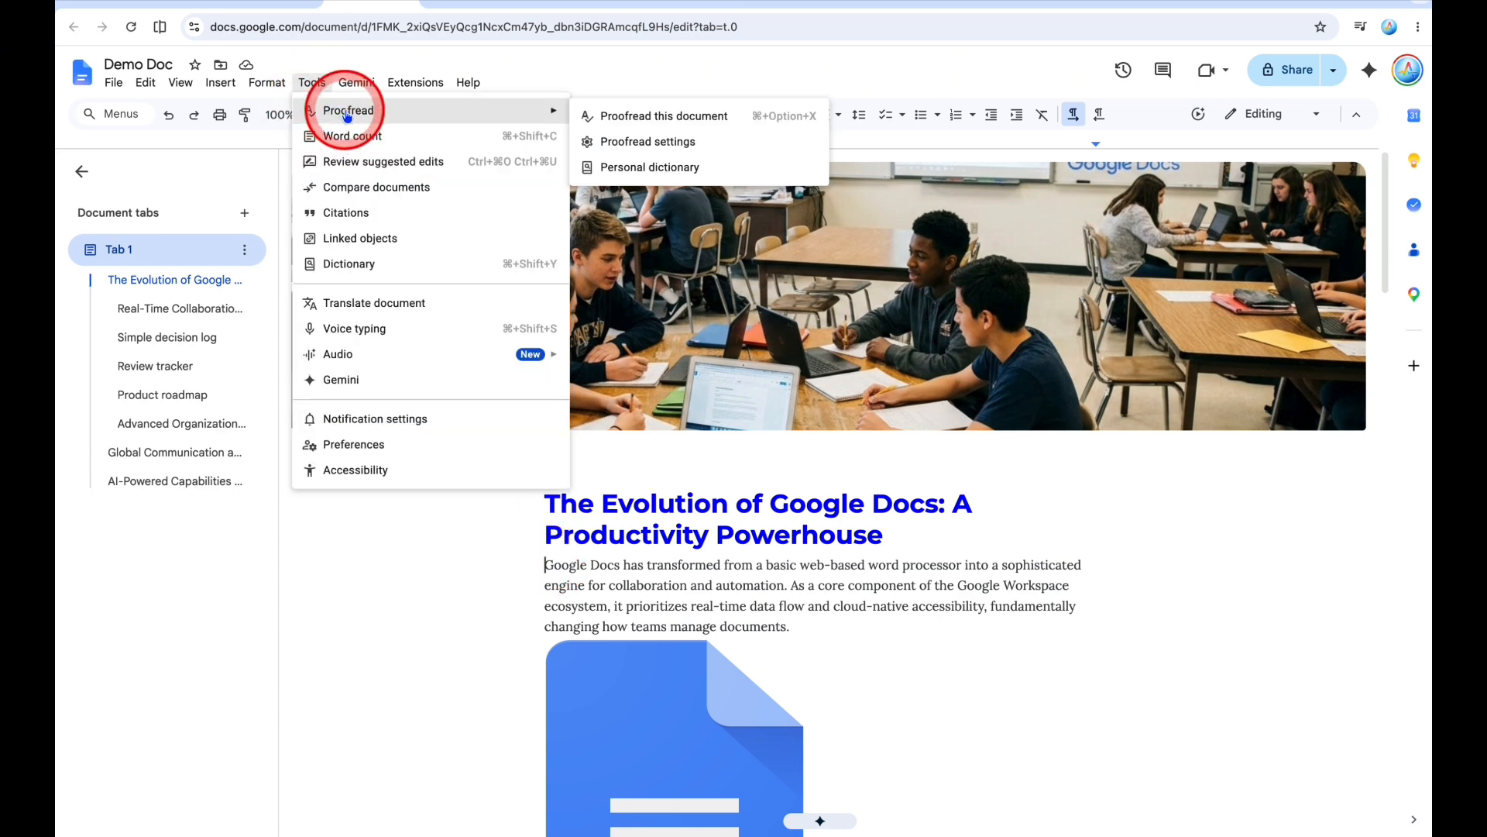
click(664, 168)
click(734, 331)
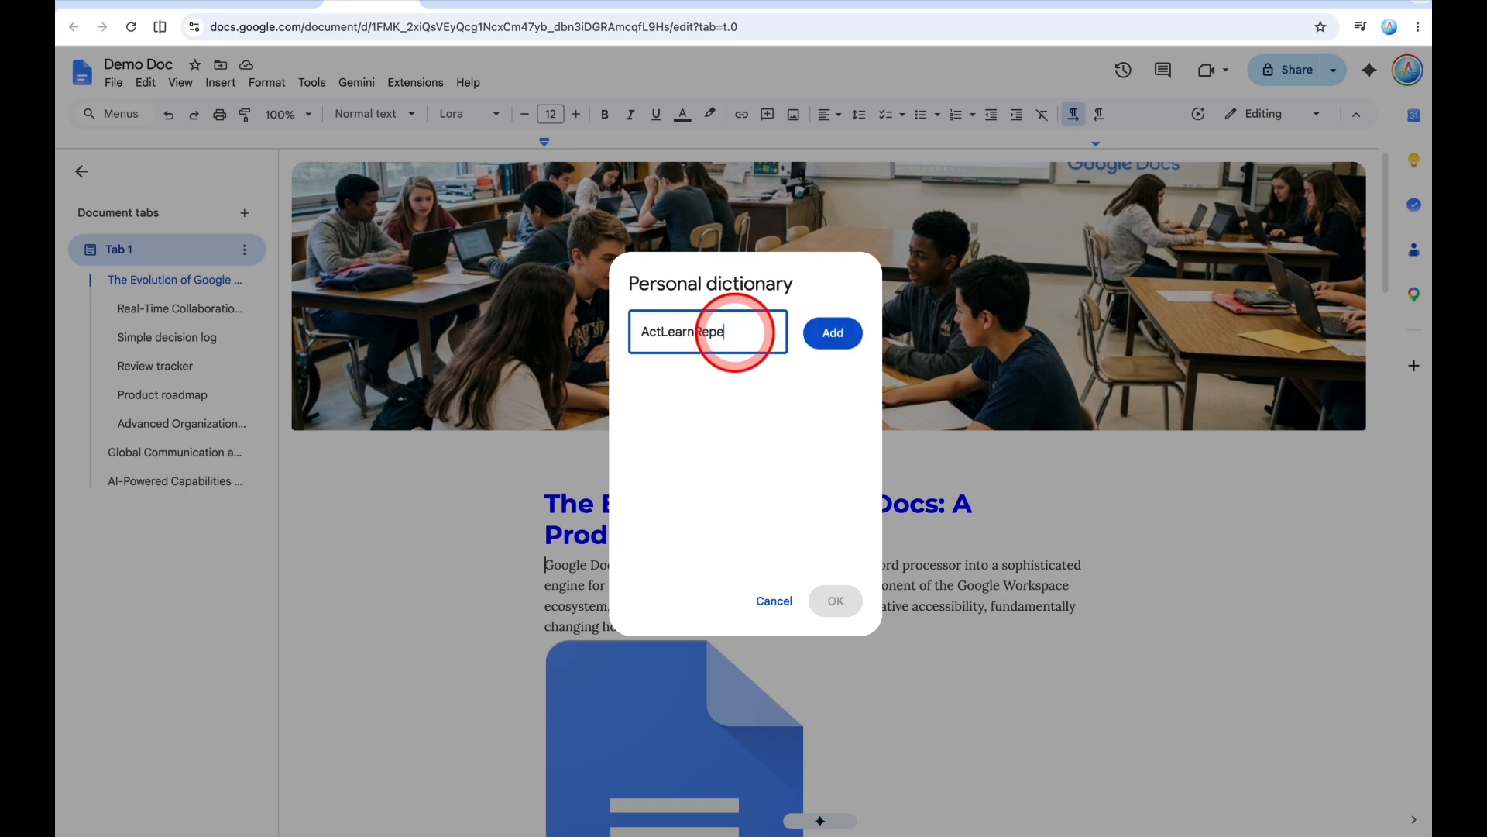
click(834, 344)
click(833, 333)
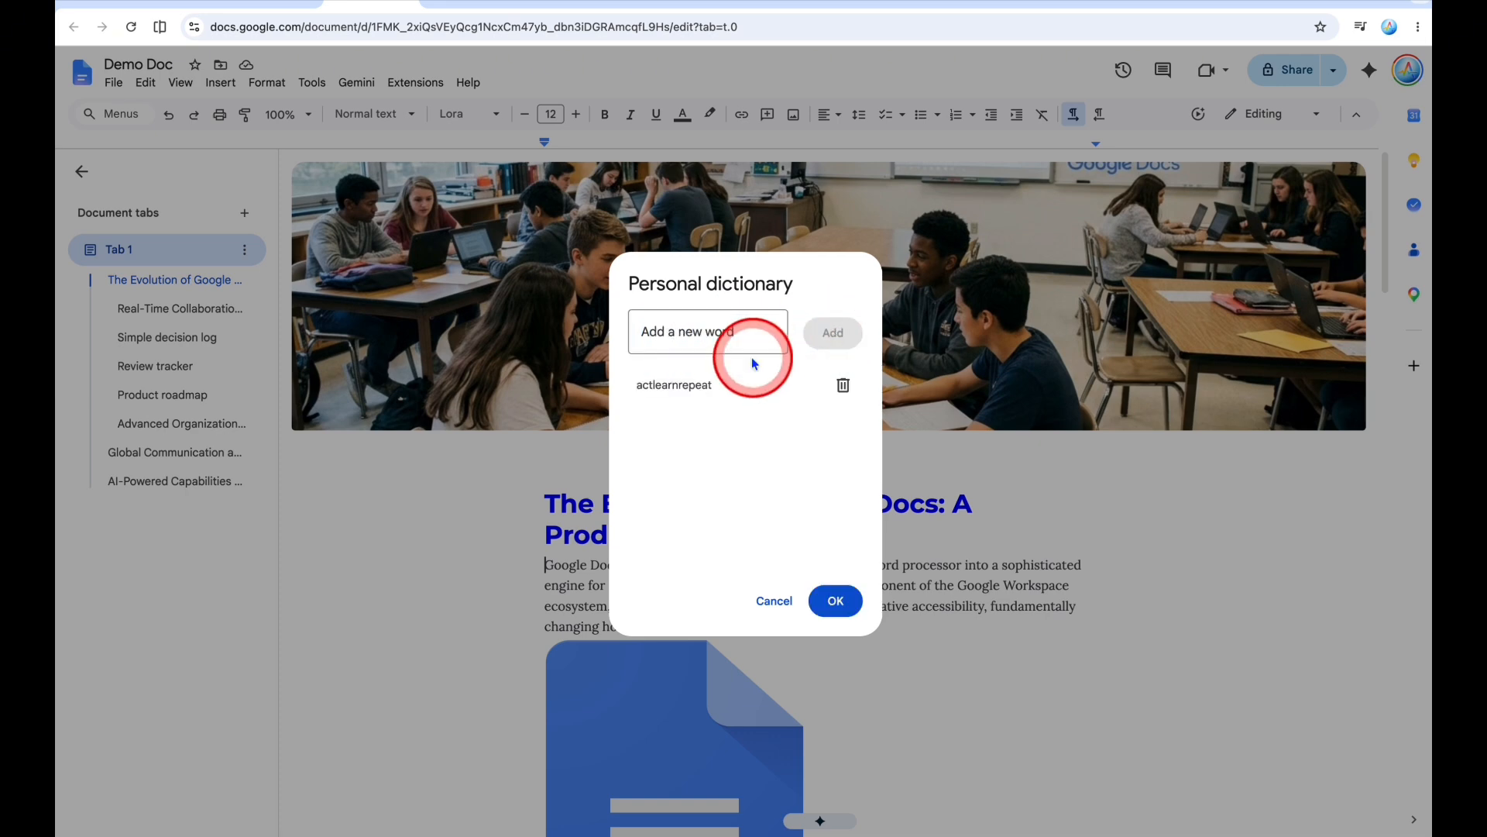
Add "Apps Pulse" as a second personal dictionary entry and save the dictionary.
click(748, 336)
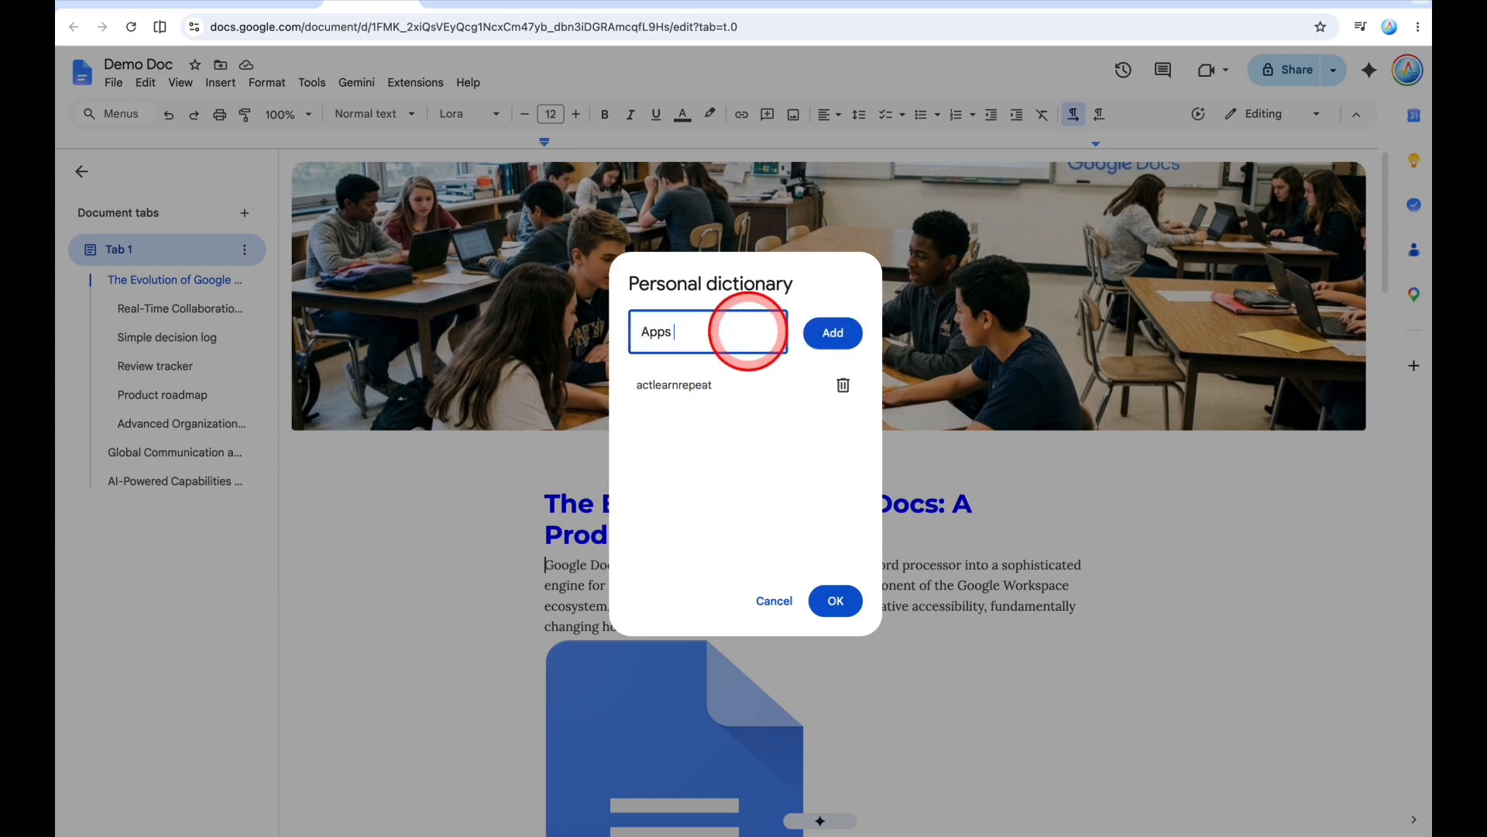
click(833, 335)
click(835, 604)
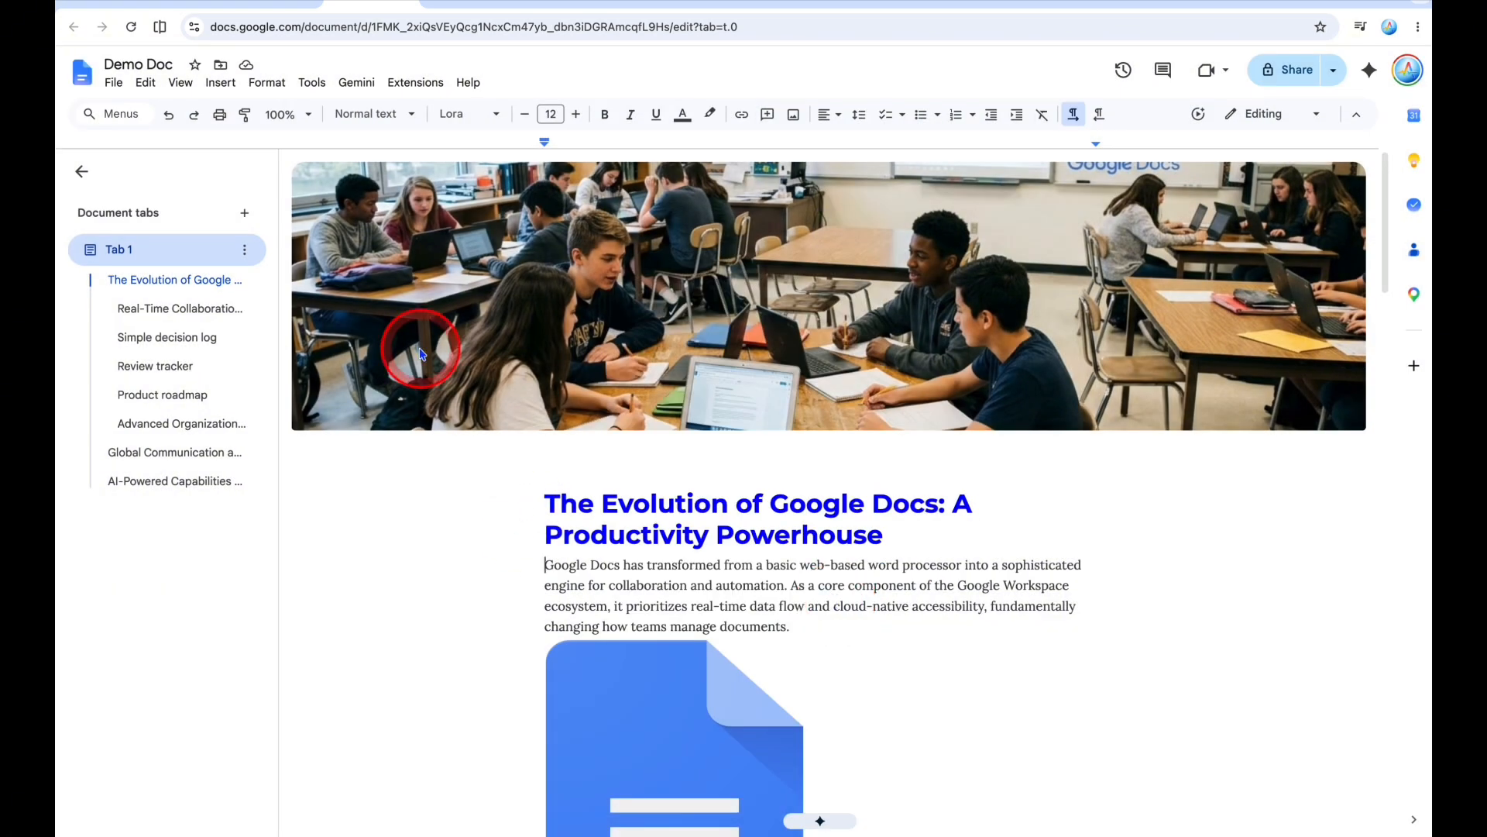
Reopen the personal dictionary, delete the "apps pulse" and "actlearnrepeat" entries, and save the change.
click(310, 84)
mouse_move(349, 111)
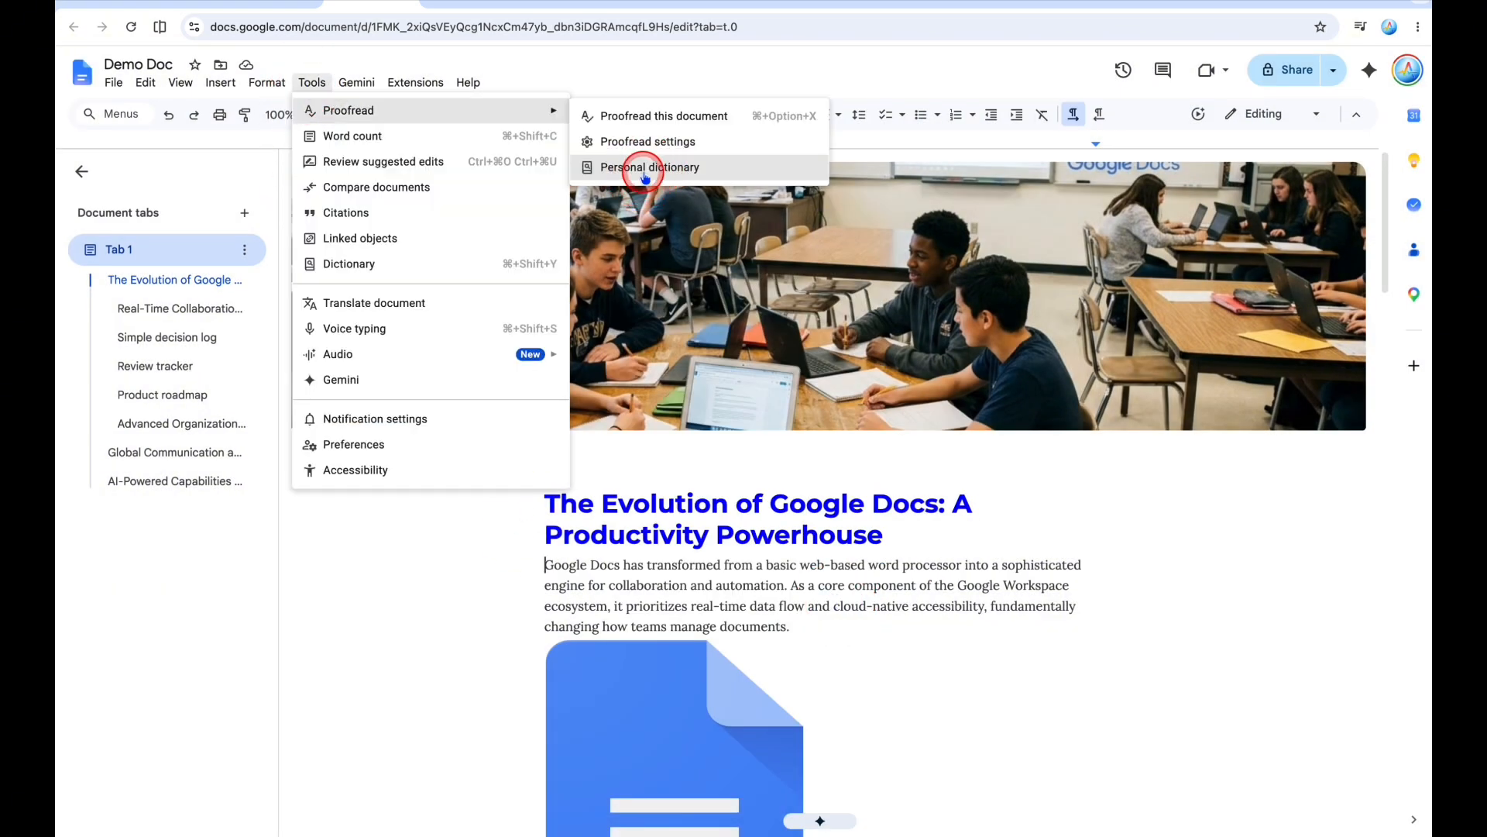
click(641, 168)
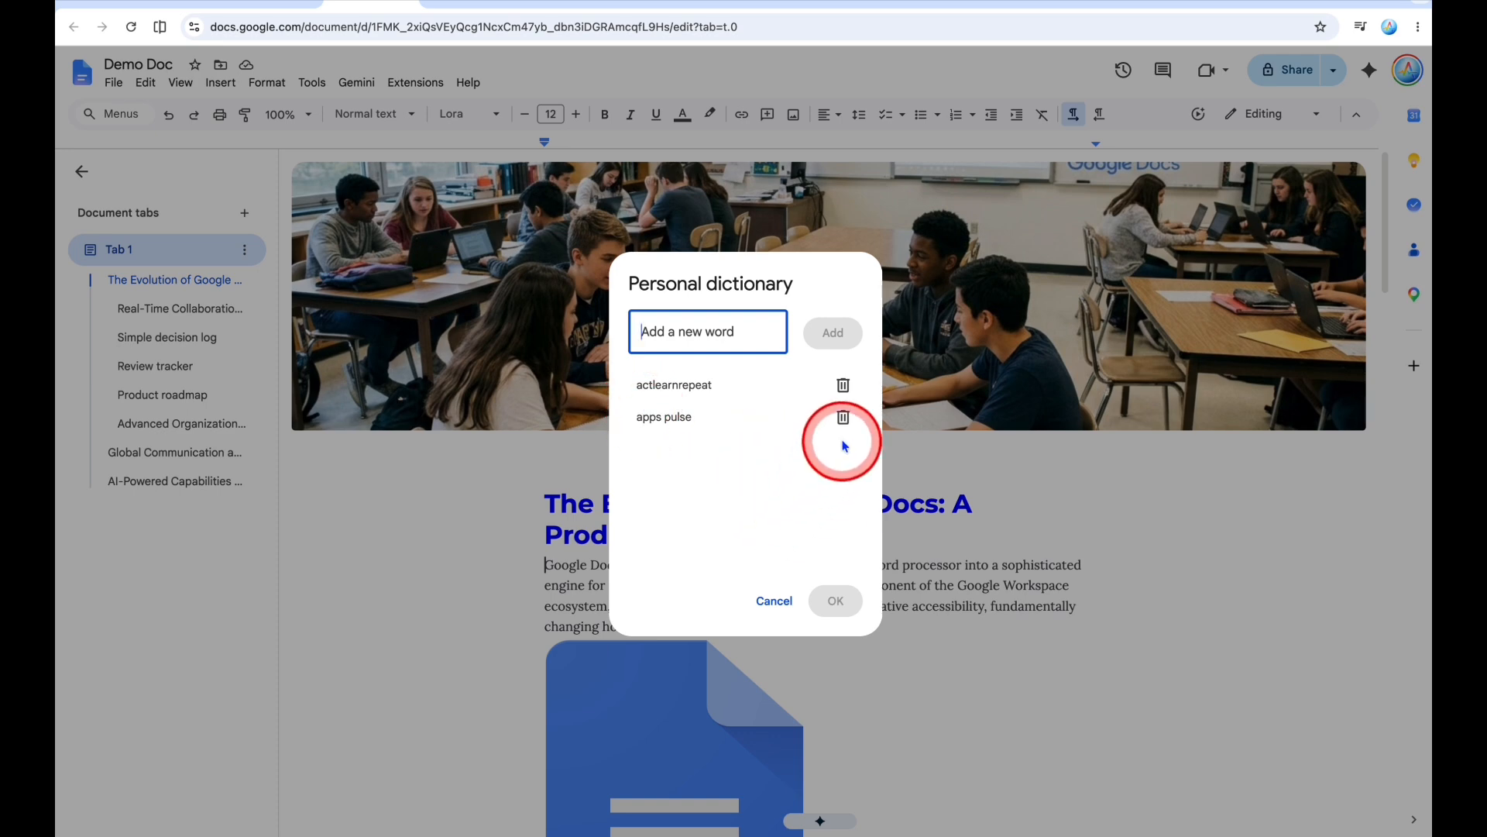
click(841, 418)
click(843, 385)
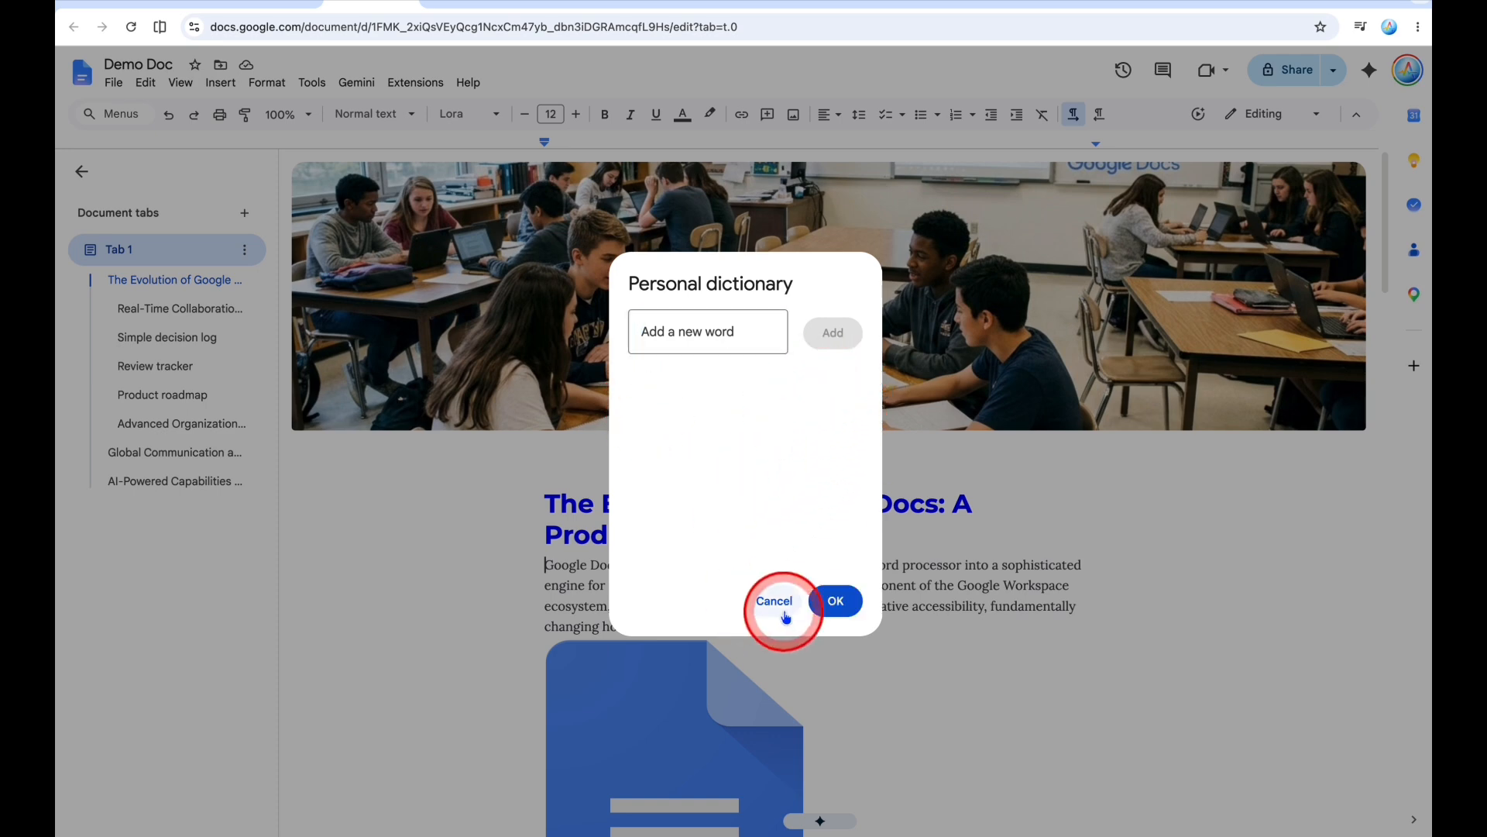
click(836, 602)
Comment "Check this out." on the closing paragraph that begins "While Google Docs continues" and get the link to that comment.
scroll(545, 481, down, 20)
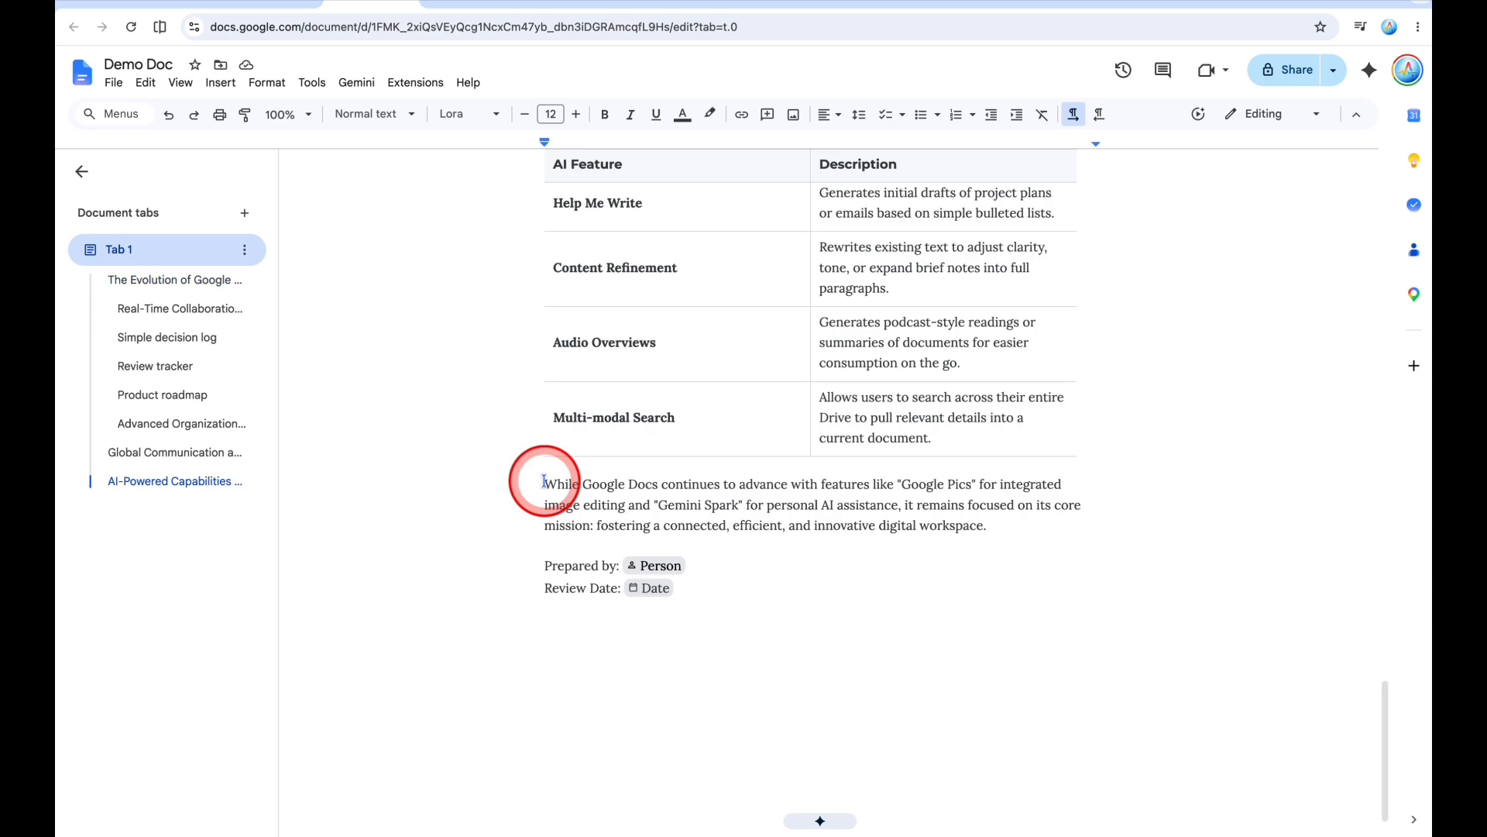
drag(597, 484, 658, 508)
click(589, 540)
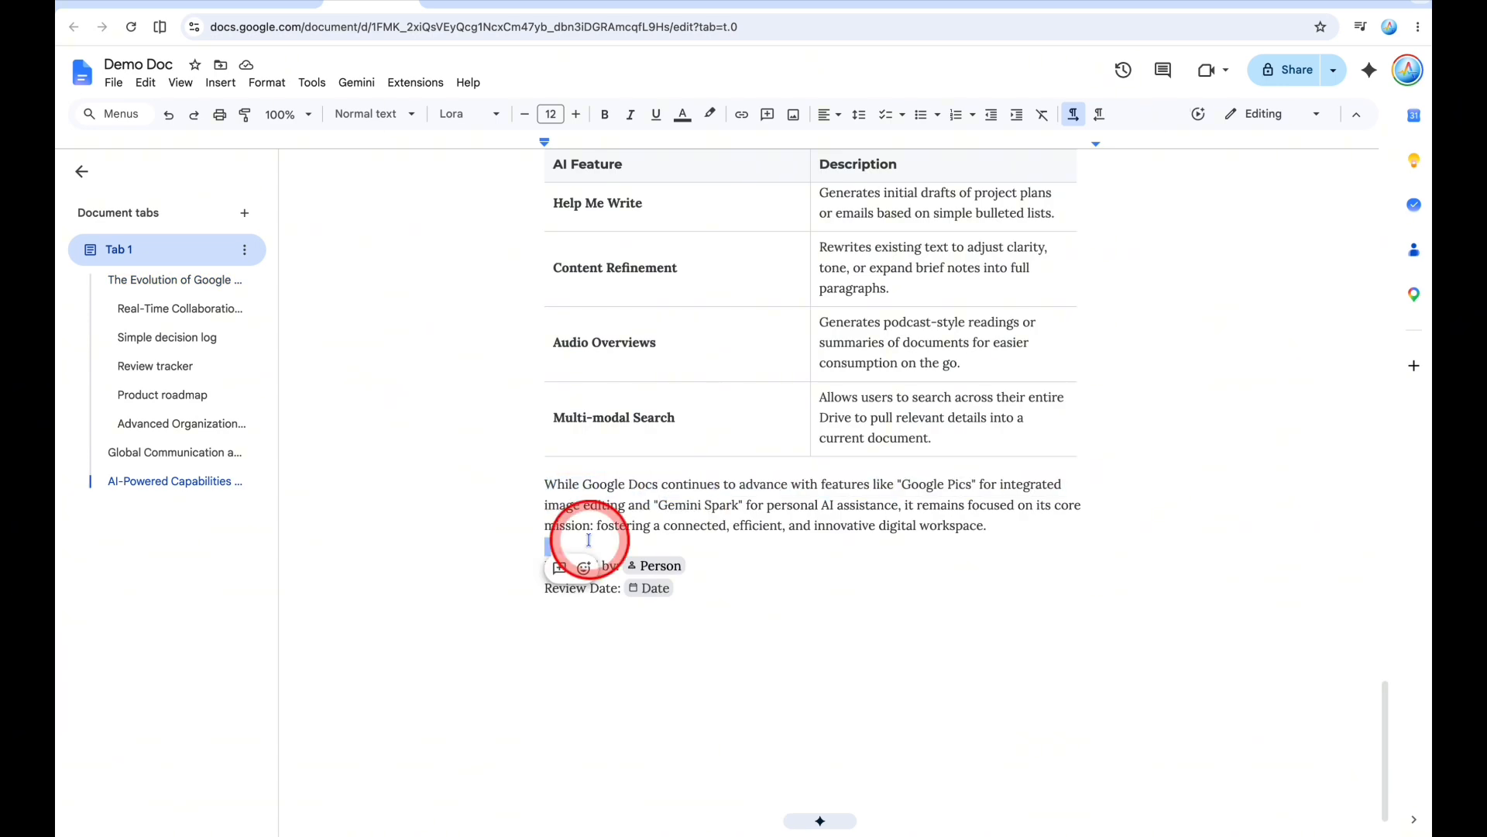
drag(545, 482, 1008, 536)
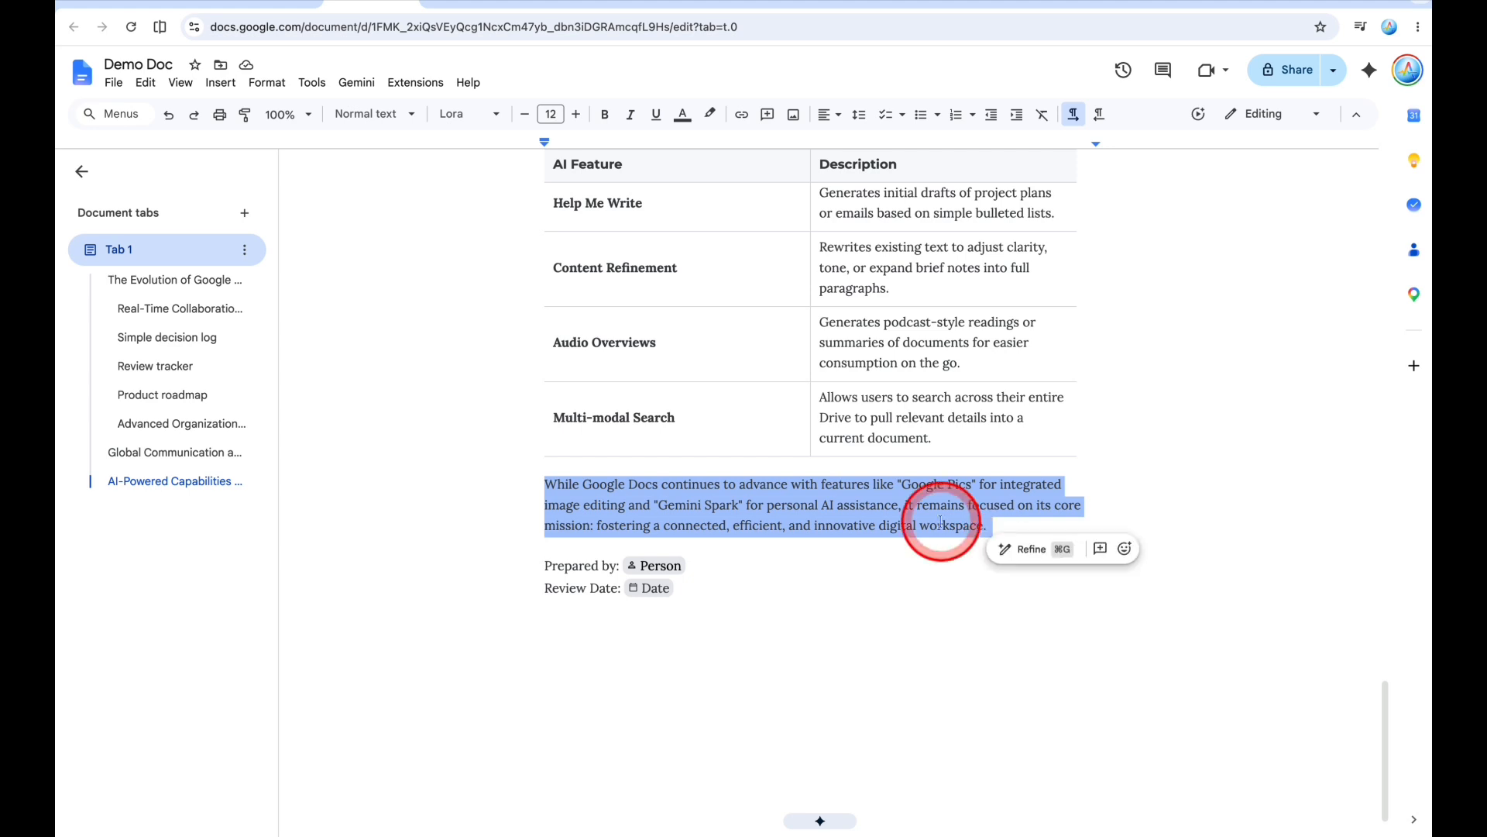
click(1101, 549)
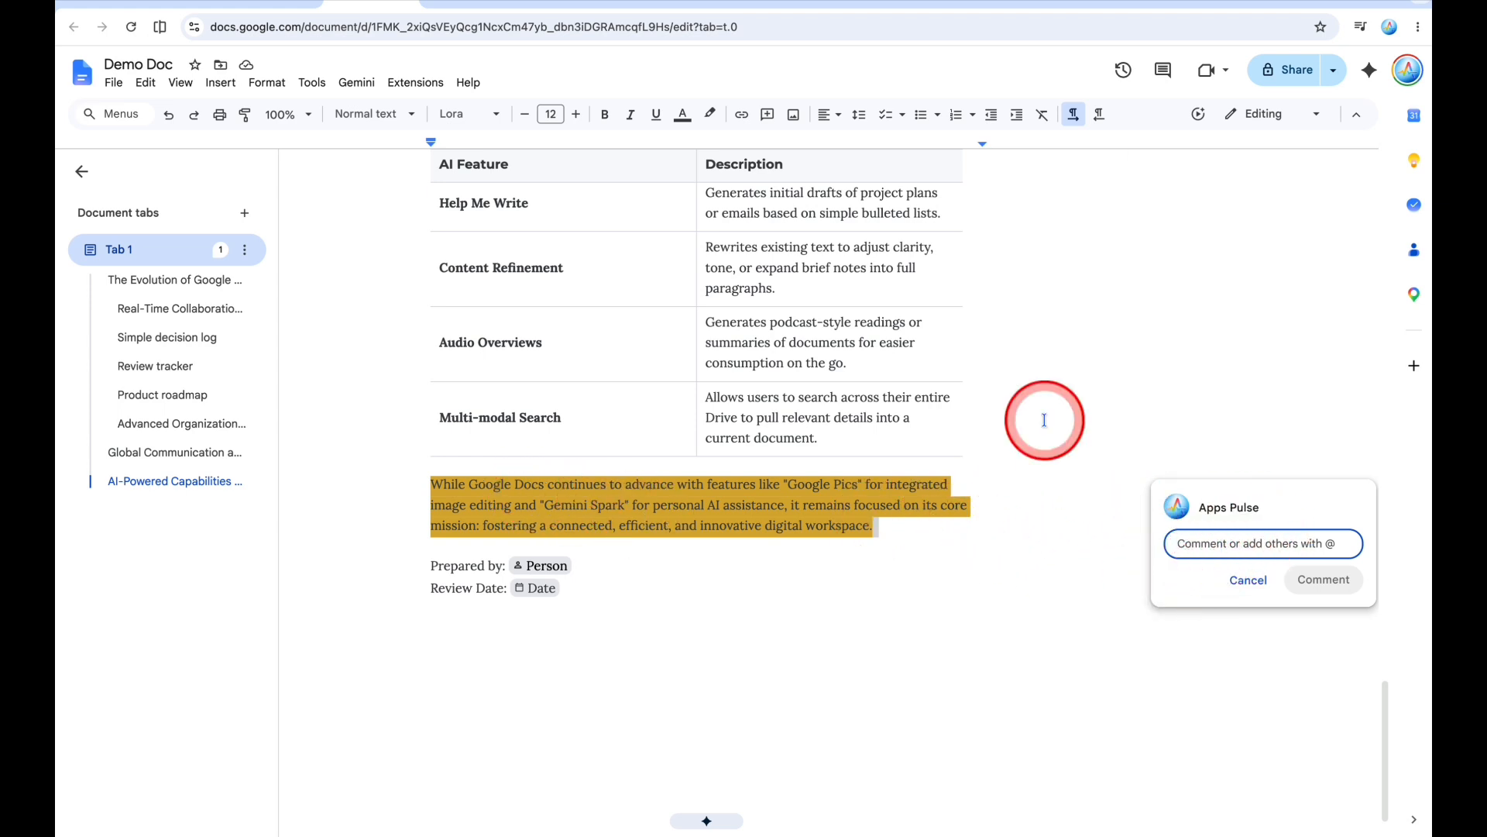
text(Chec)
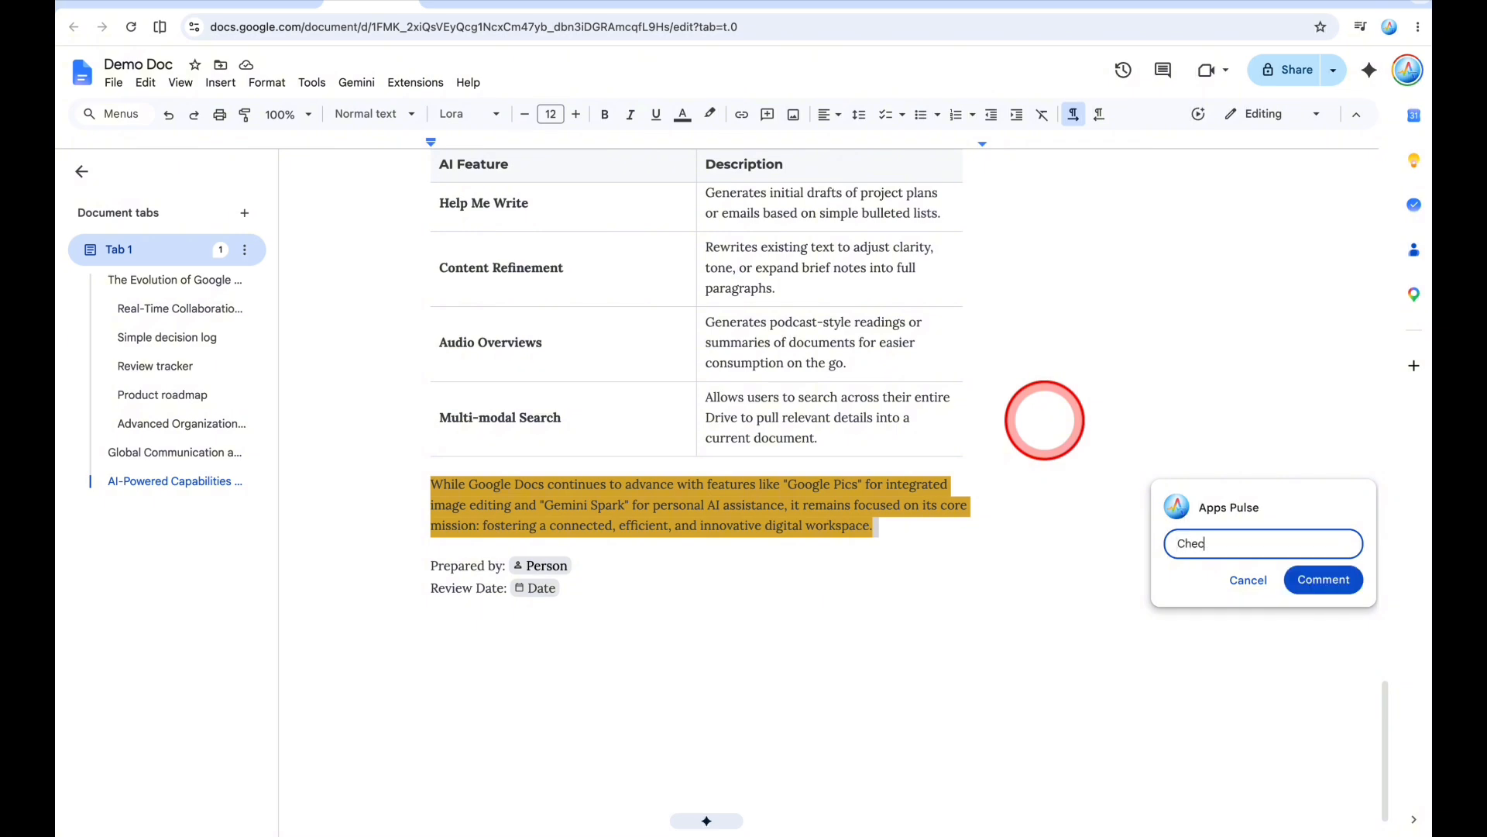
text(k this out.)
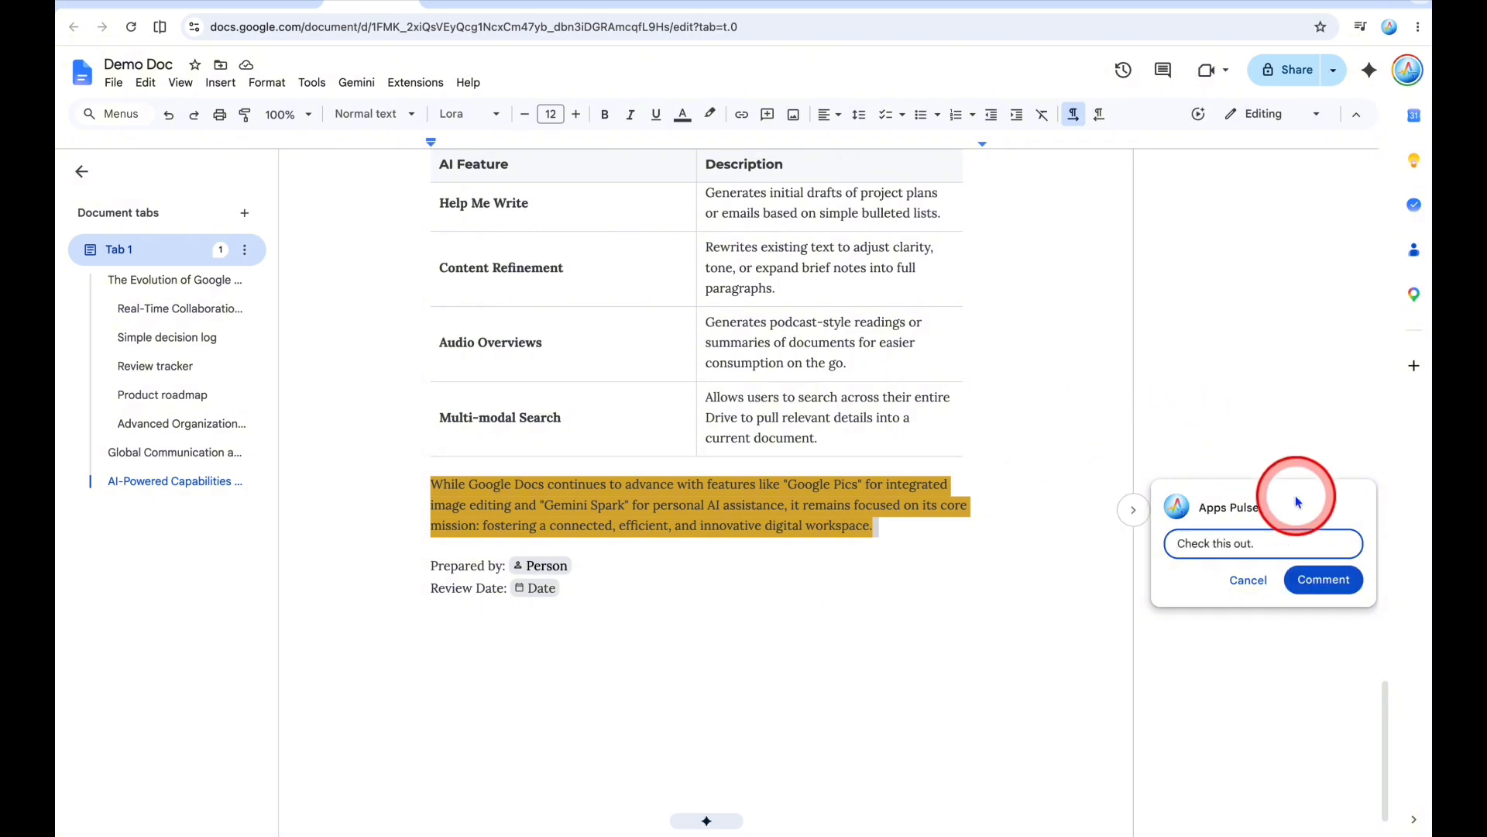
click(1324, 580)
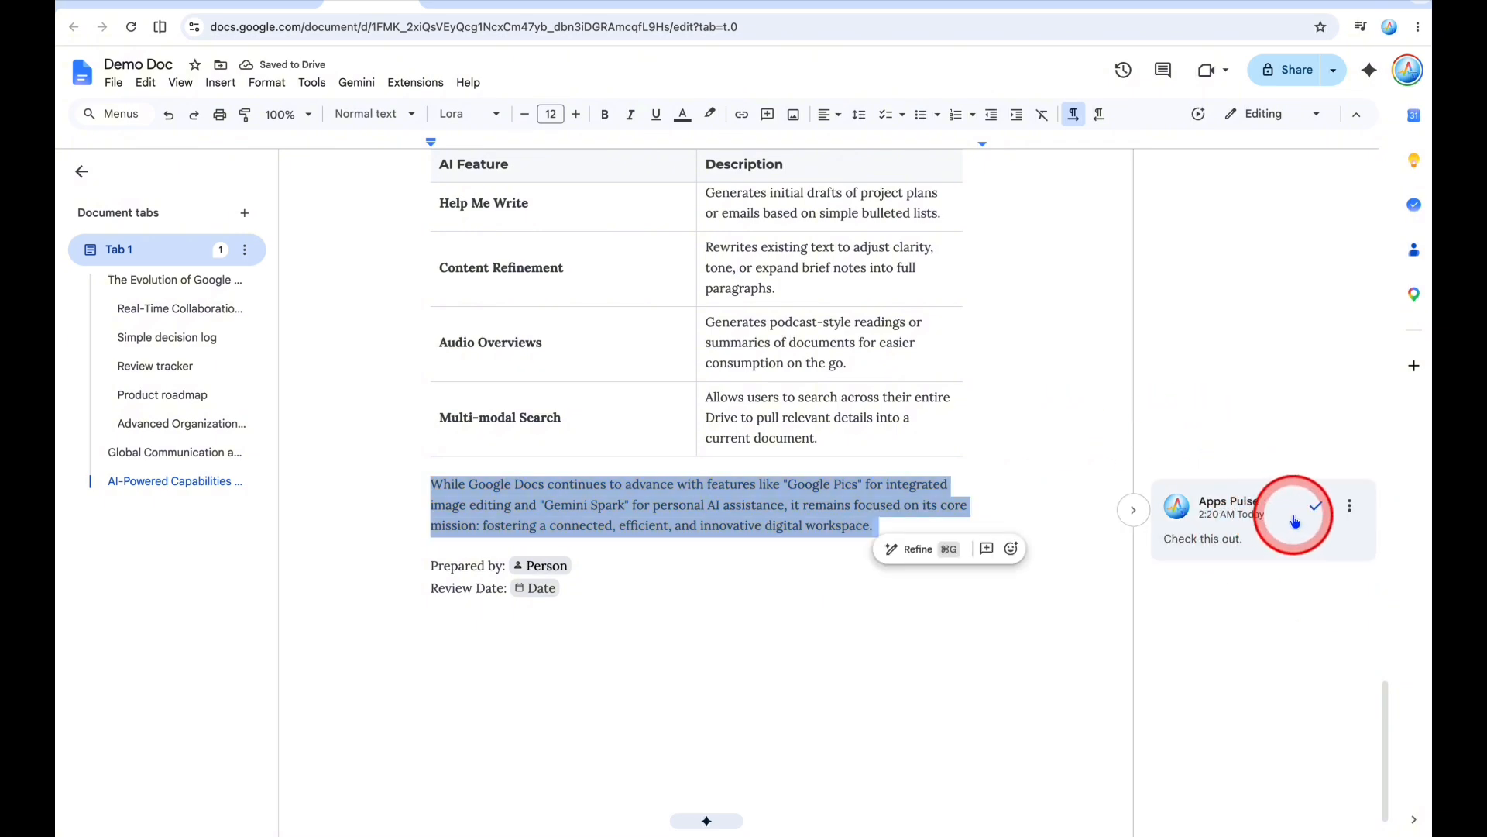
click(1351, 505)
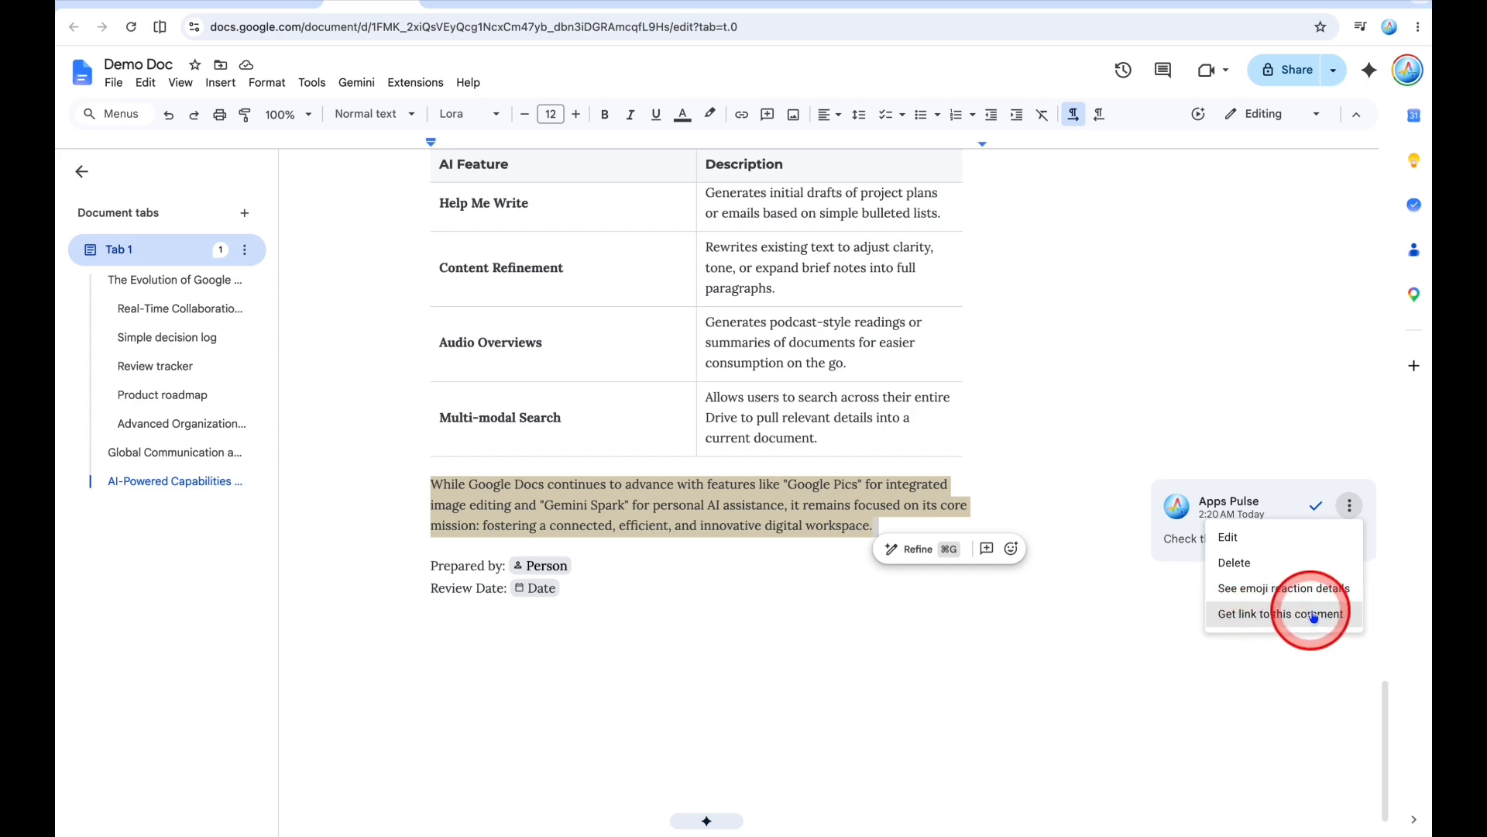
click(1343, 614)
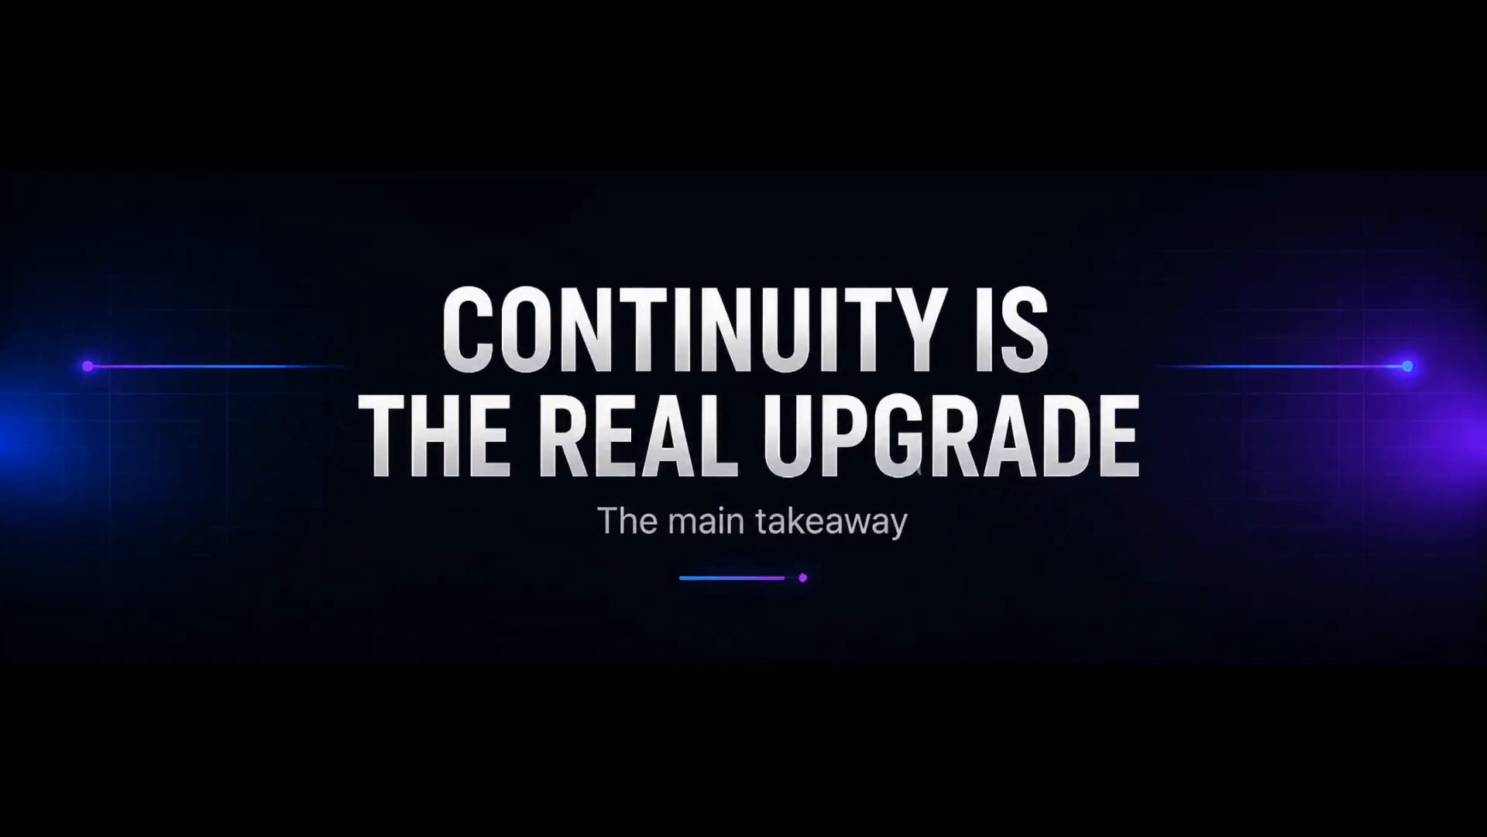